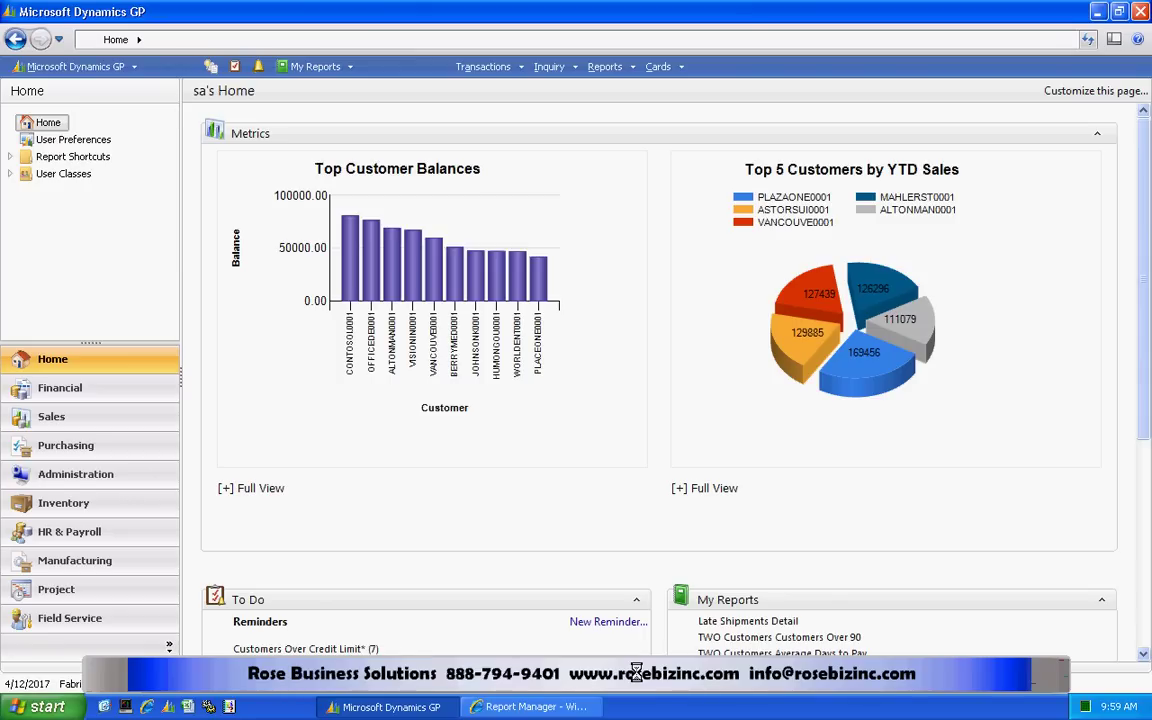
Switch to Report Manager, launch Report Builder and start a new chart in the blank report.
{"action": "left_click", "coordinate": [535, 707]}
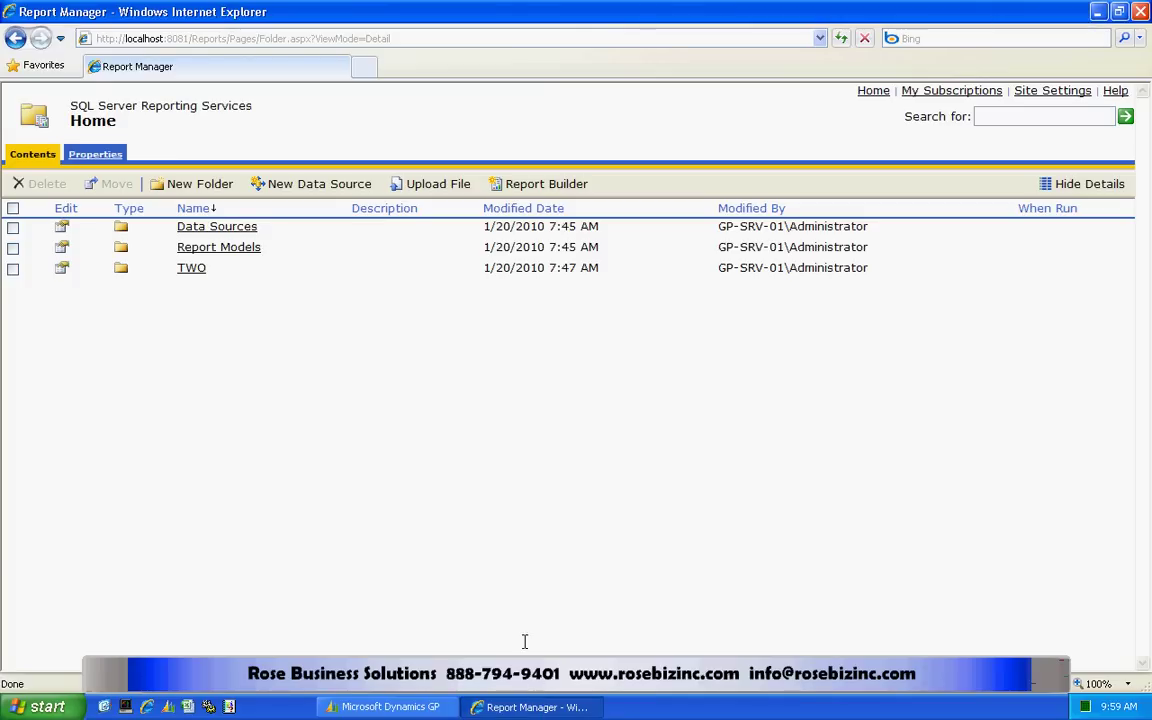
{"action": "left_click", "coordinate": [547, 185]}
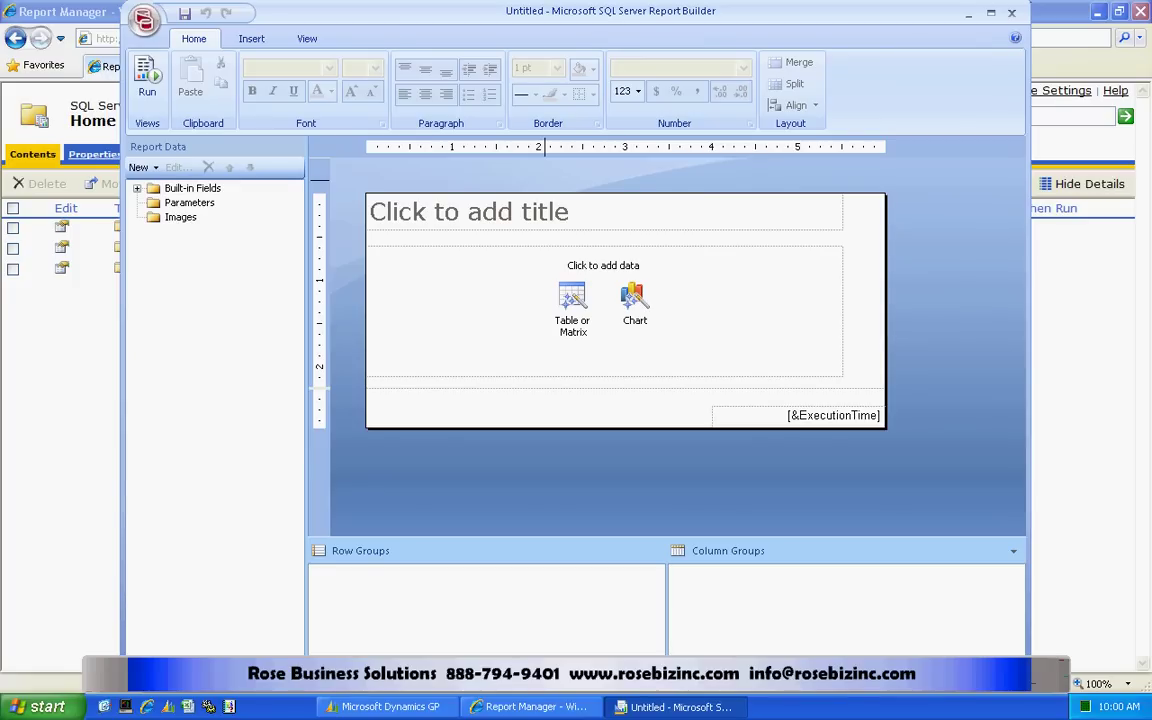
{"action": "left_click", "coordinate": [636, 310]}
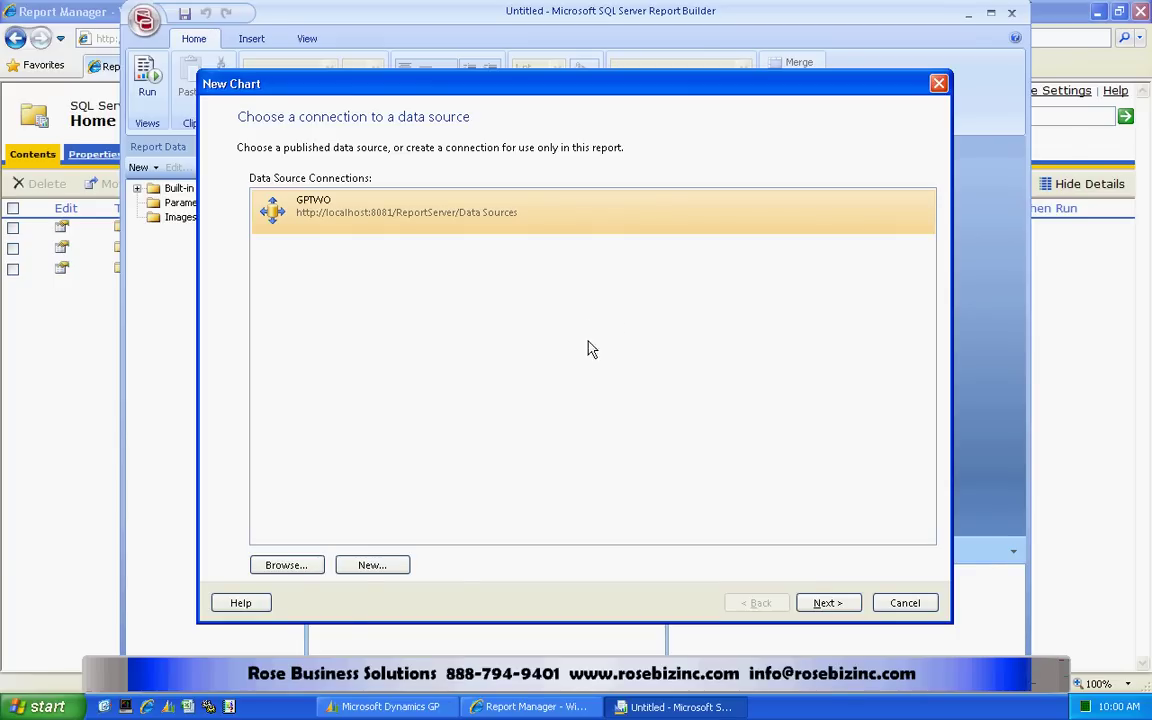
Create a new data source connection for this report with the connection type Microsoft SQL Server Analysis Services.
{"action": "left_click", "coordinate": [370, 566]}
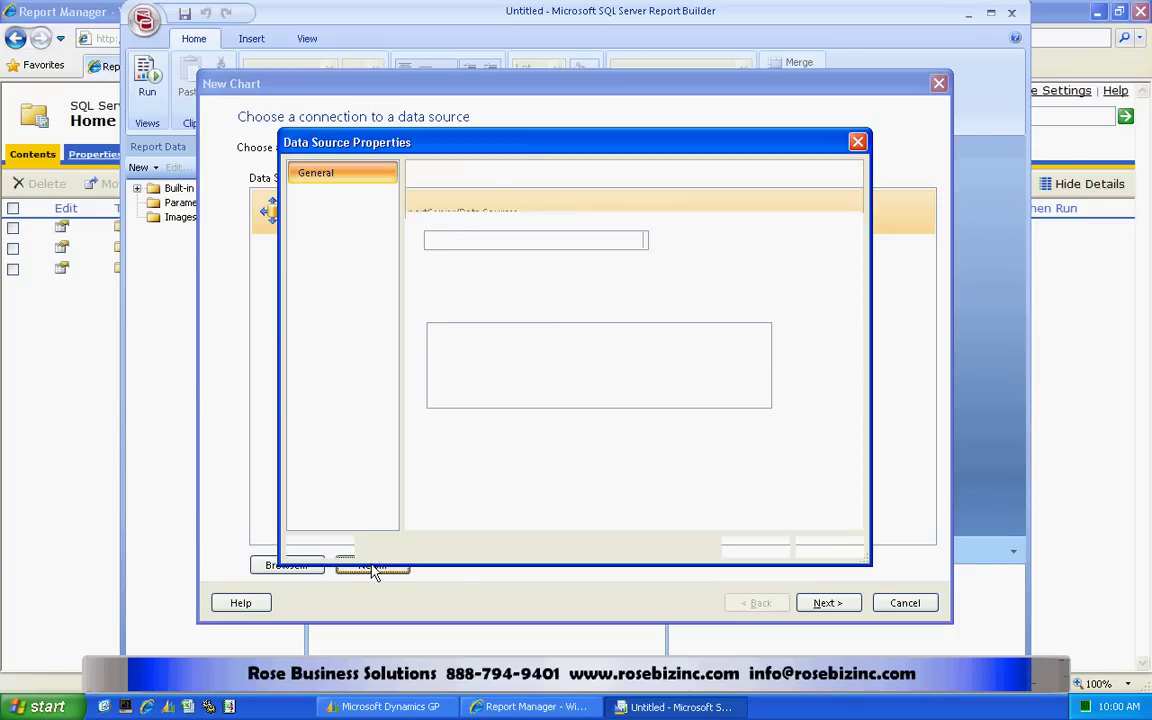
{"action": "left_click", "coordinate": [642, 288]}
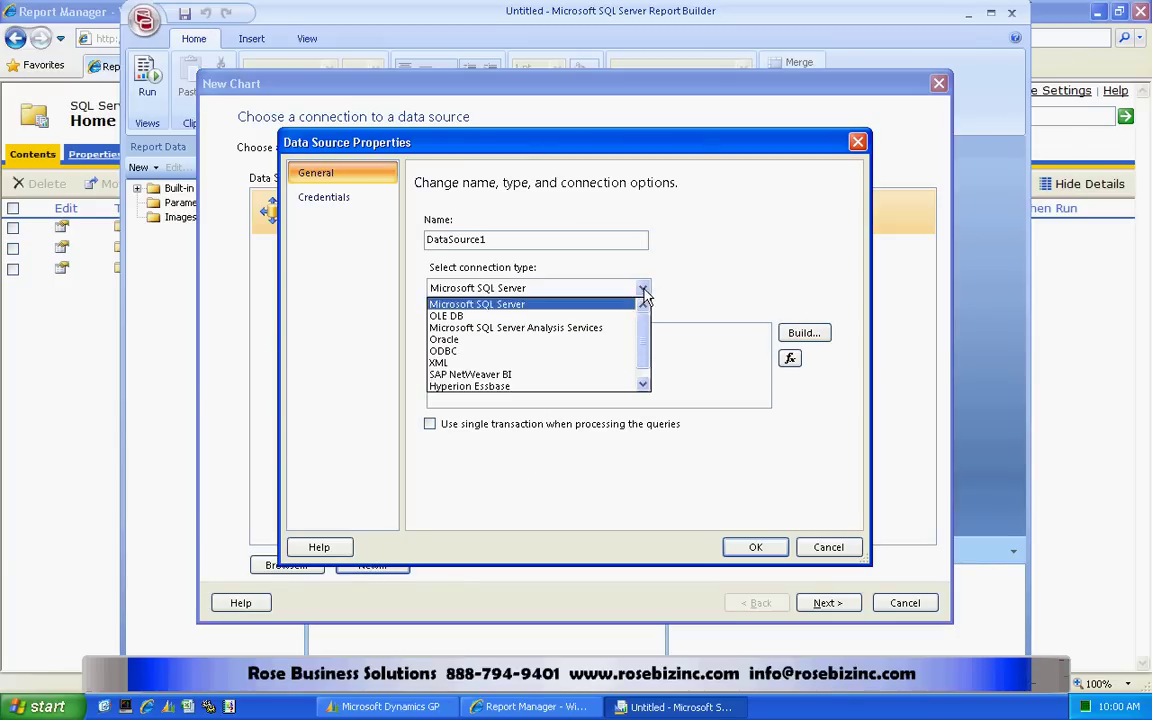
{"action": "left_click", "coordinate": [576, 333]}
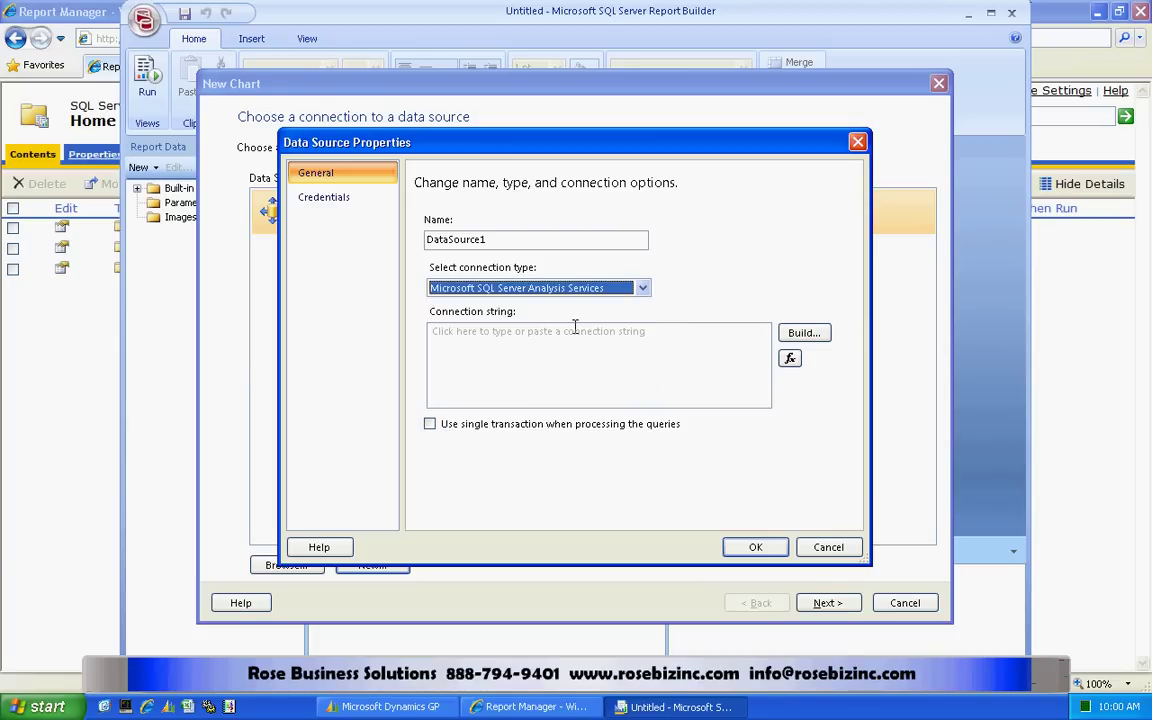
Build the connection string for server "." and database Dynamics GP Analysis Cubes, and save the data source.
{"action": "left_click", "coordinate": [803, 333]}
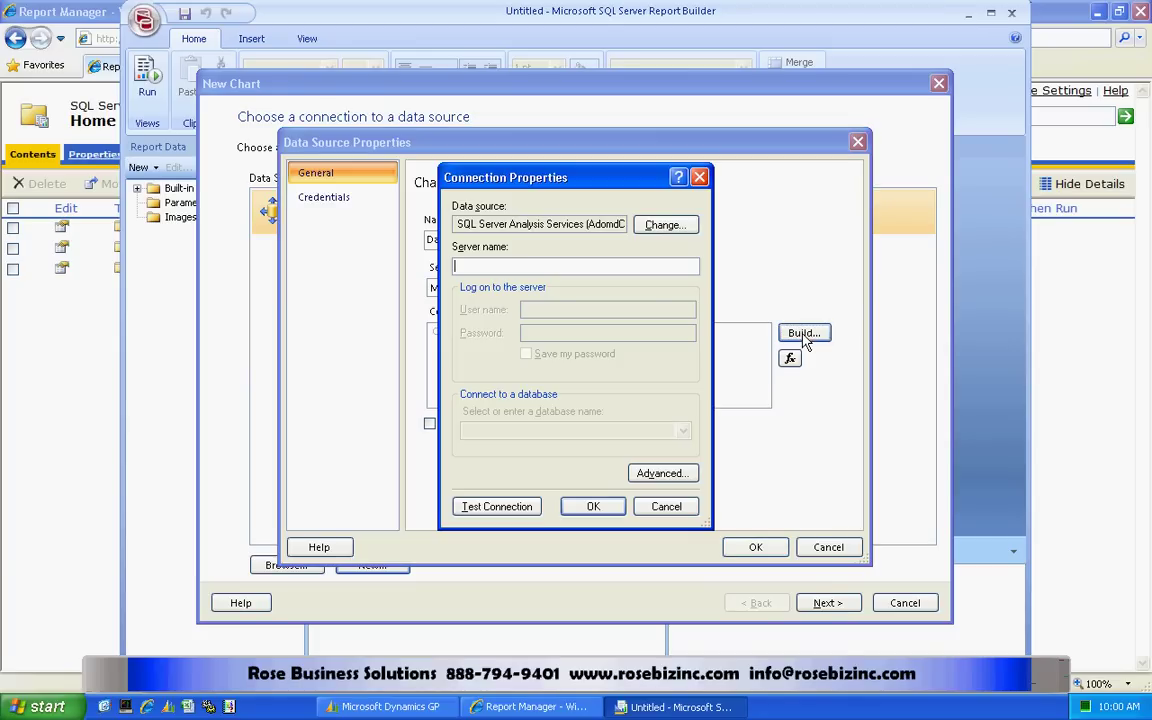
{"action": "left_click", "coordinate": [466, 270]}
{"action": "type", "text": "."}
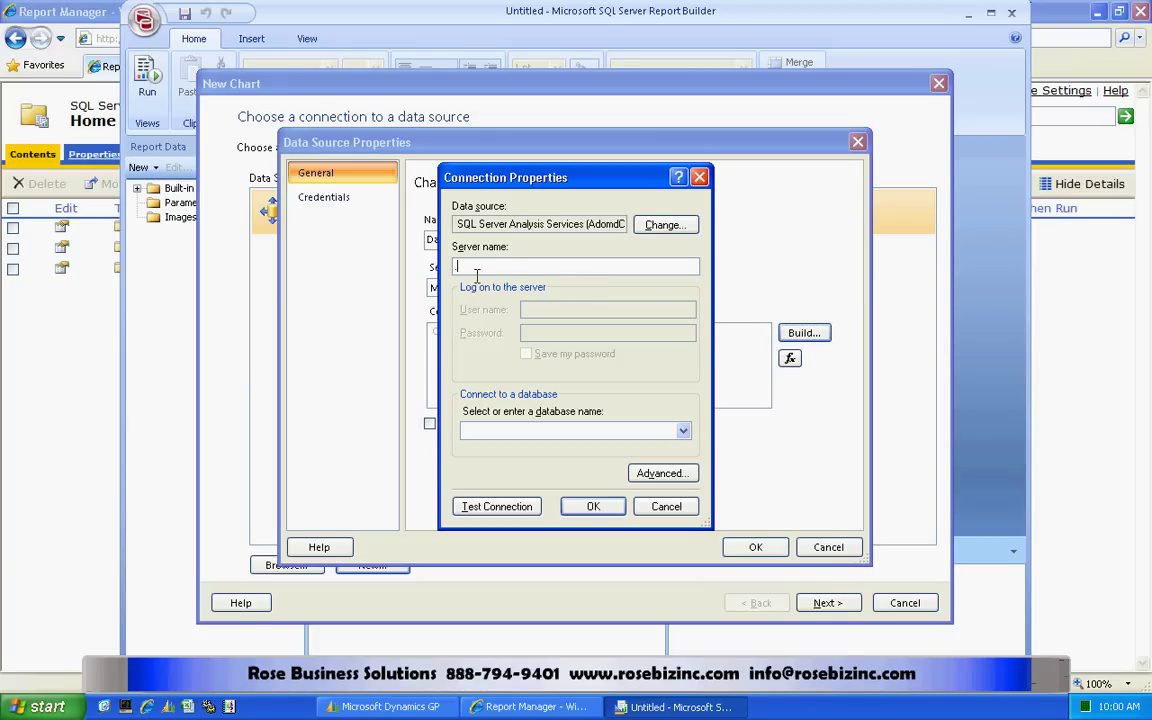
{"action": "left_click", "coordinate": [683, 430]}
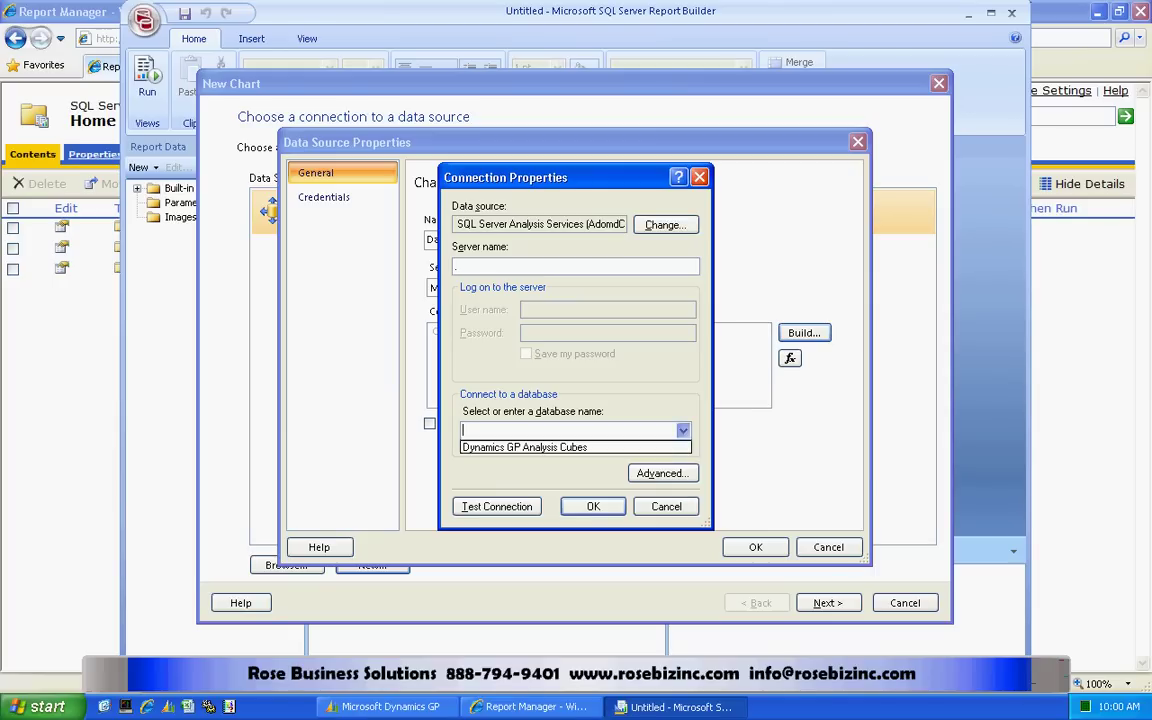
{"action": "left_click", "coordinate": [562, 450]}
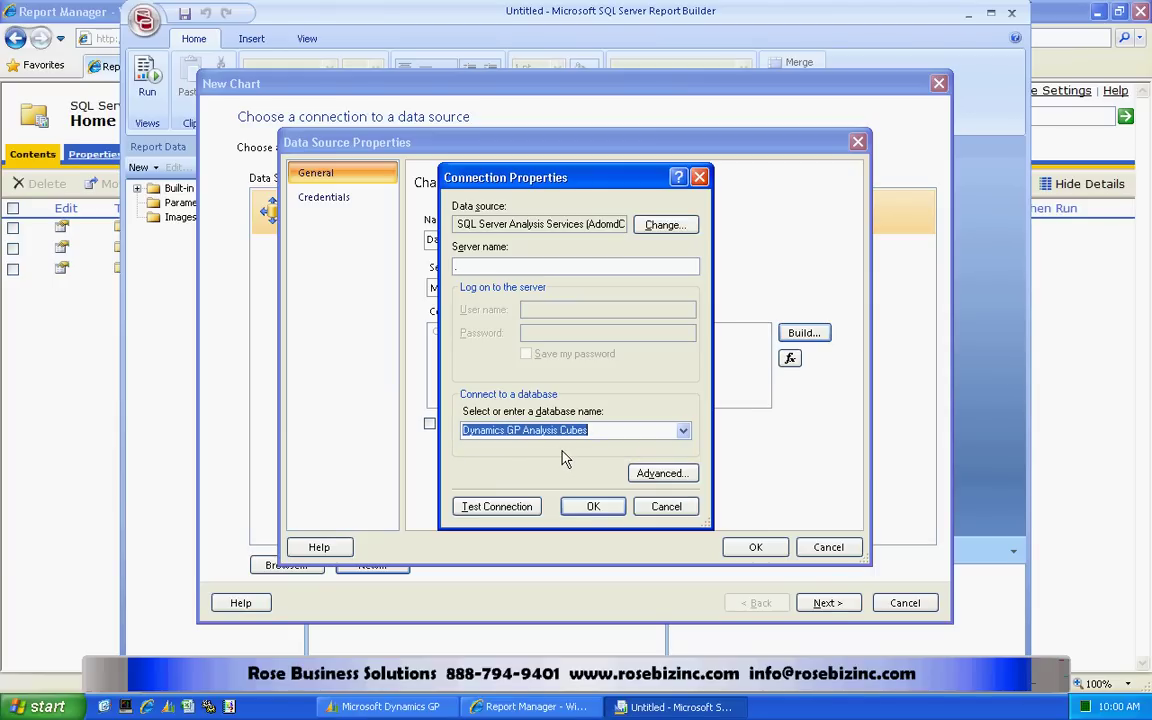
{"action": "left_click", "coordinate": [593, 506]}
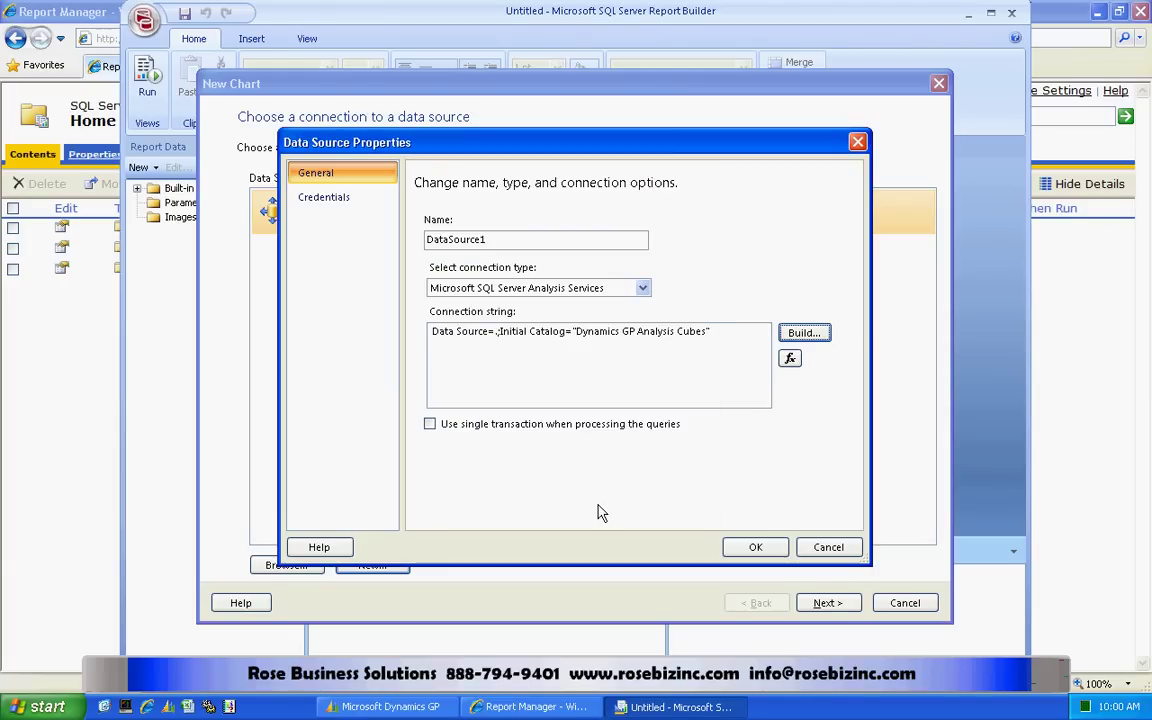
{"action": "left_click", "coordinate": [755, 549]}
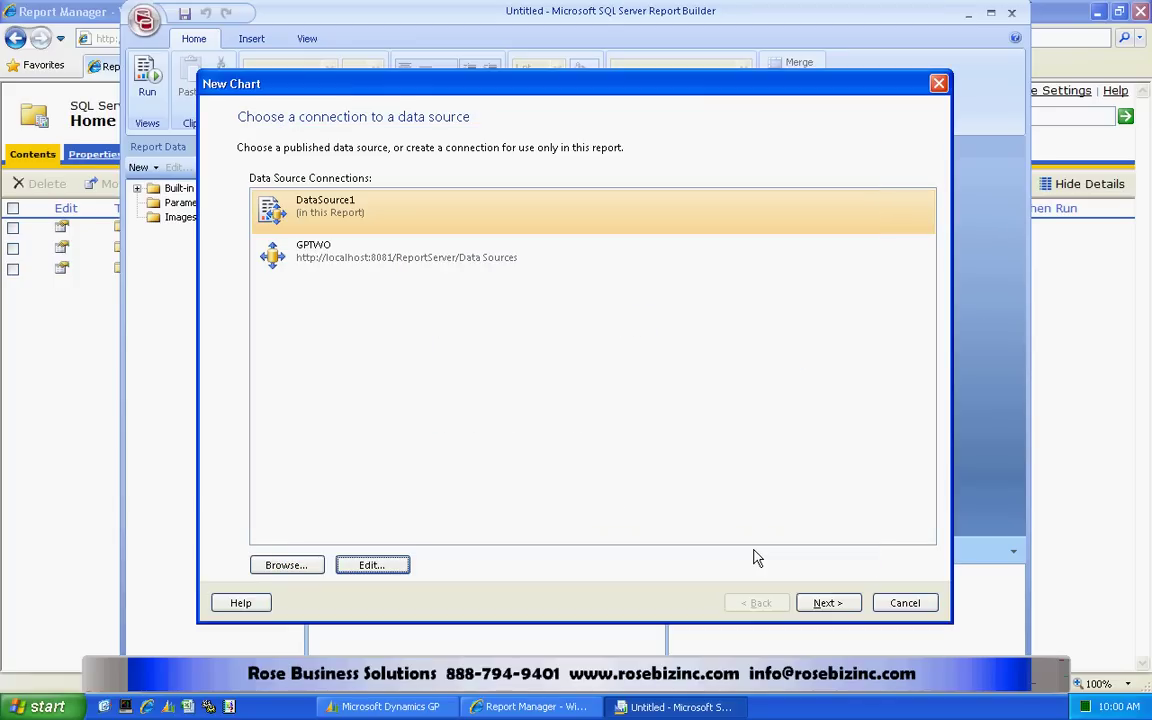
Continue to the query design with the new data source and choose the Inventory cube.
{"action": "left_click", "coordinate": [831, 605]}
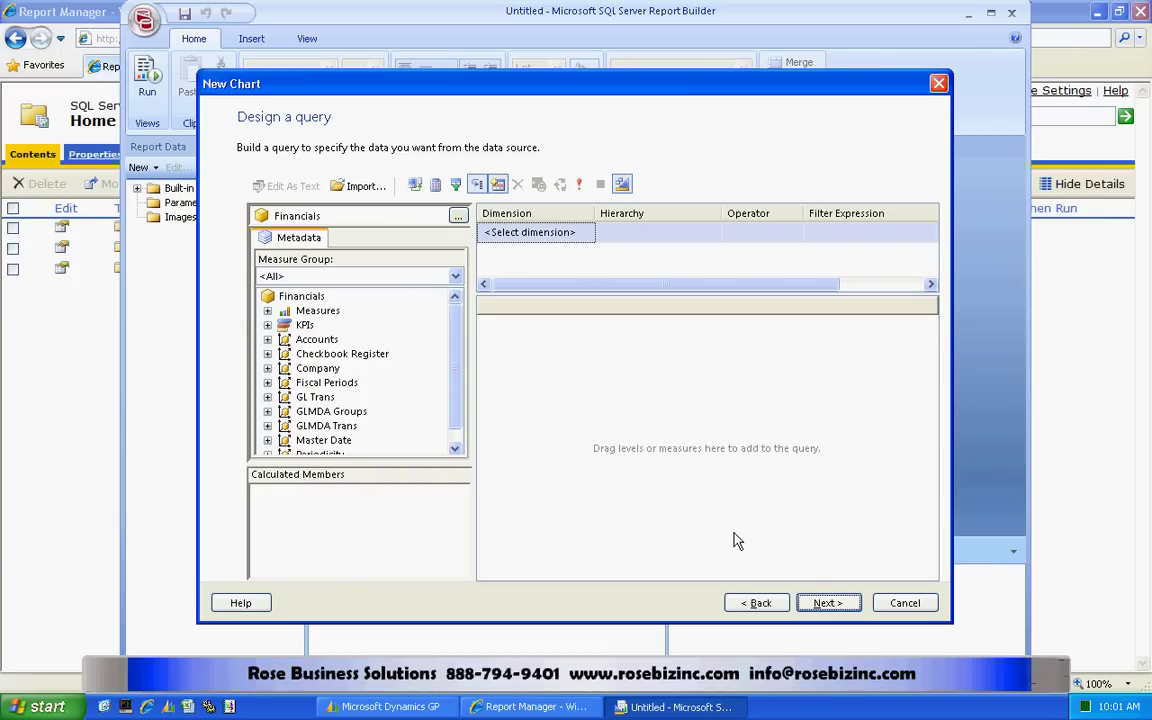
{"action": "left_click", "coordinate": [458, 216]}
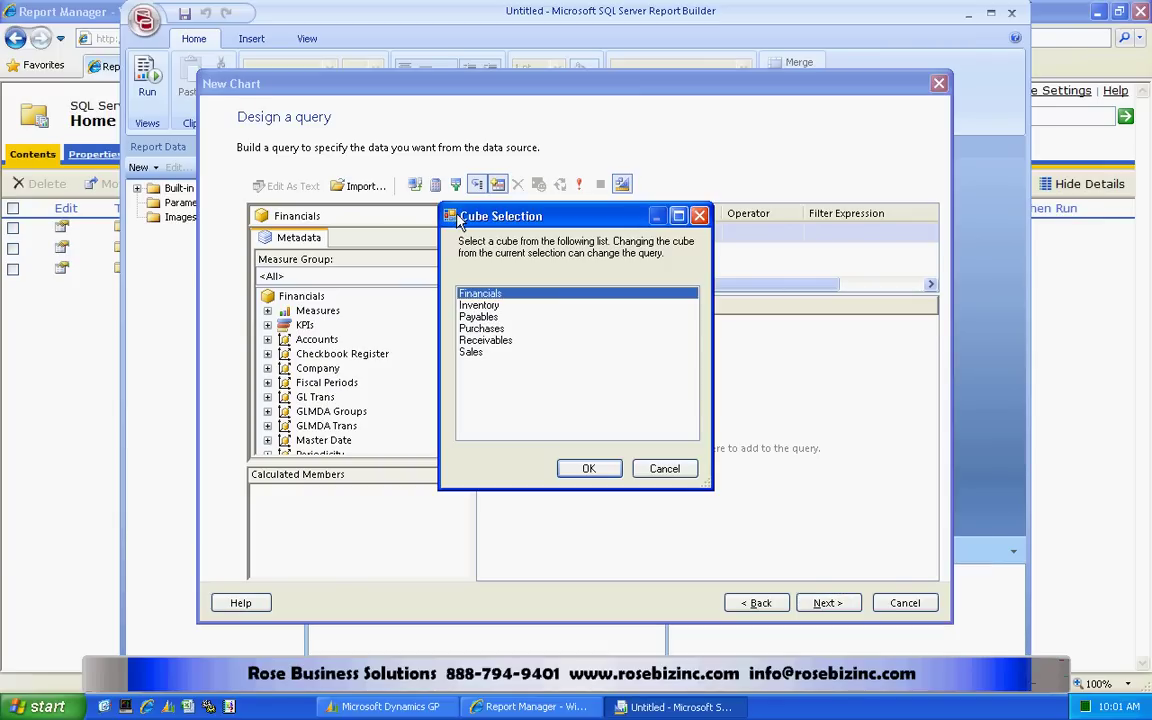
{"action": "left_click", "coordinate": [480, 305]}
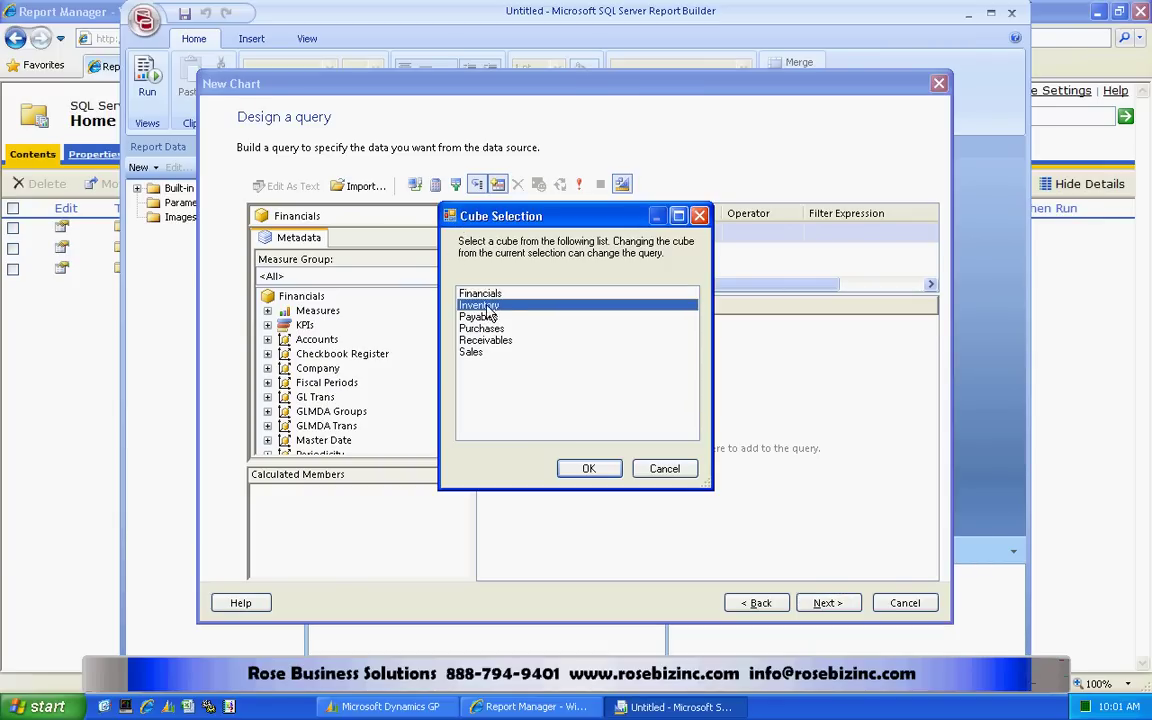
{"action": "left_click", "coordinate": [589, 469]}
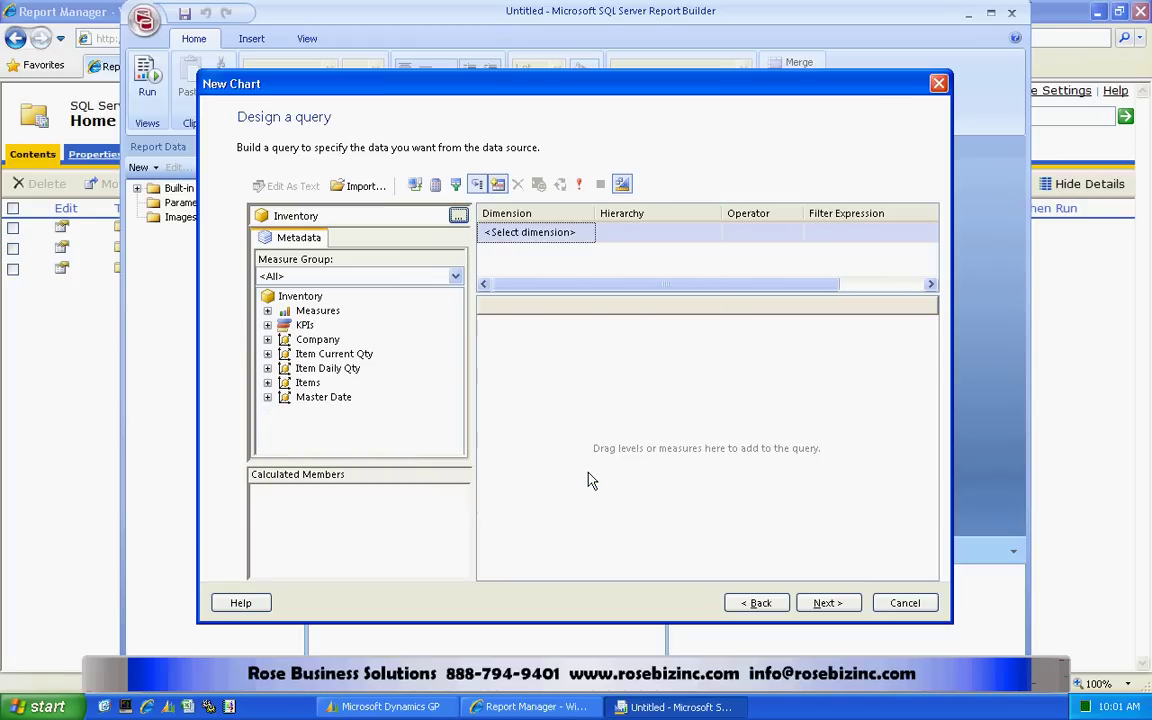
Add the Qty On Hand measure from the Inventory On Hand measures to the query.
{"action": "left_click", "coordinate": [267, 310]}
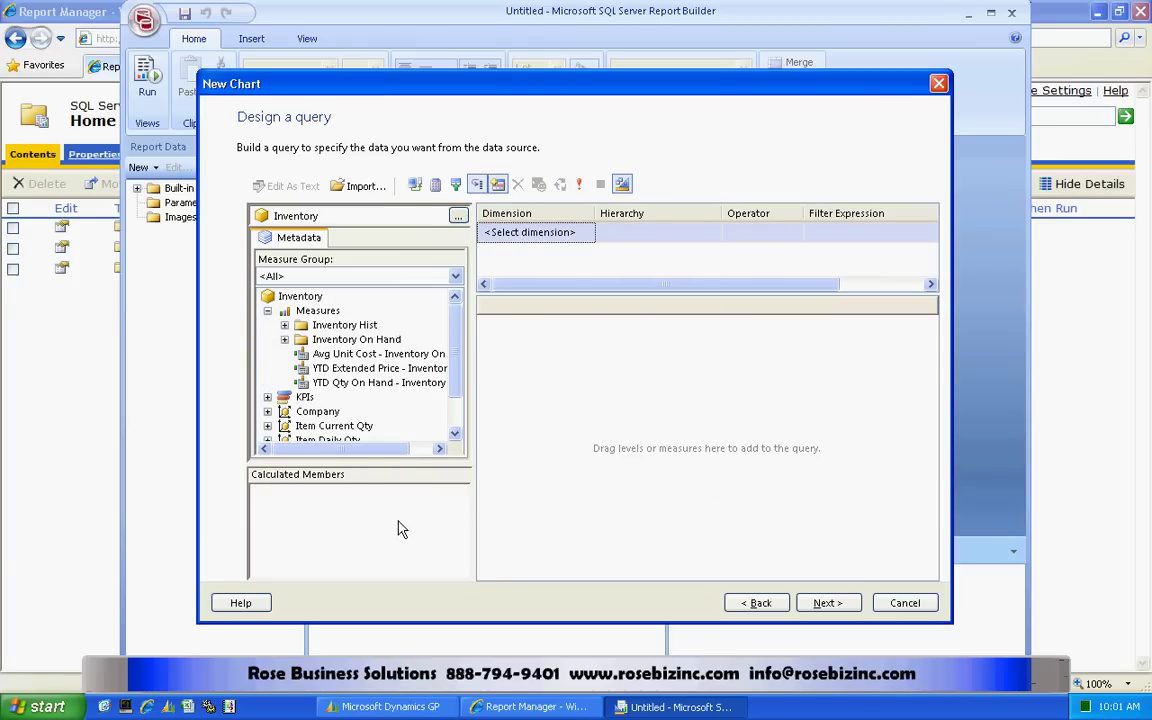
{"action": "left_click", "coordinate": [284, 339]}
{"action": "left_click_drag", "start_coordinate": [455, 440], "coordinate": [455, 440]}
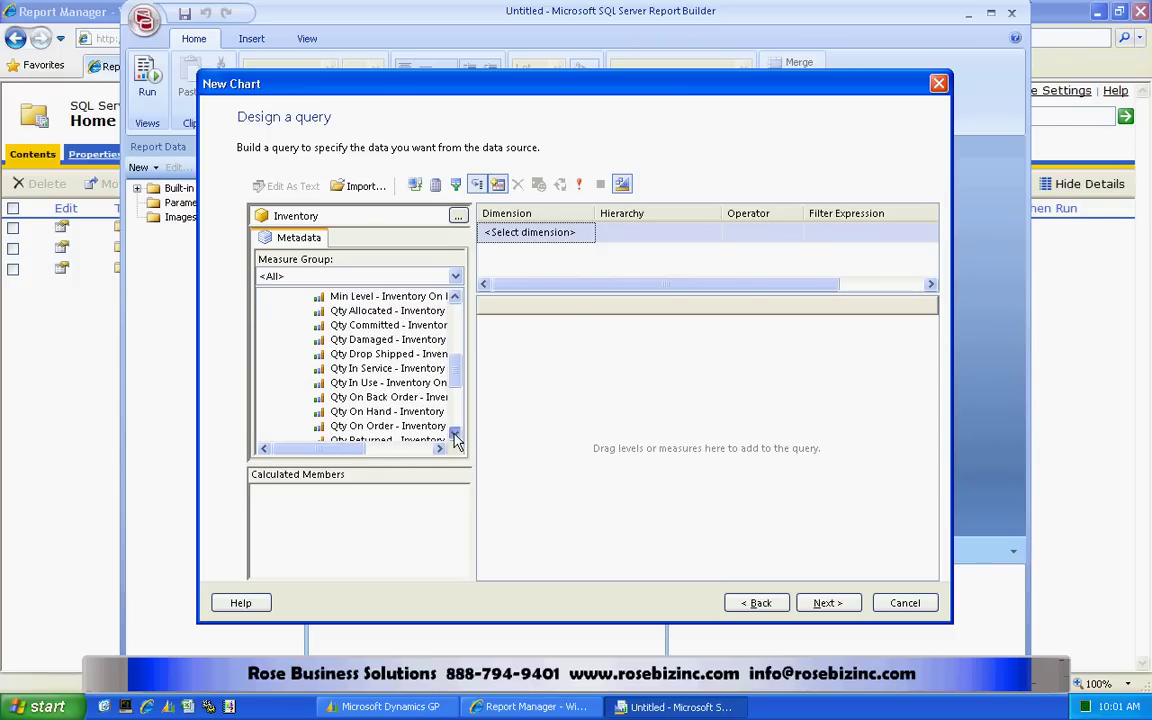
{"action": "left_click", "coordinate": [376, 413]}
{"action": "left_click_drag", "start_coordinate": [376, 413], "coordinate": [537, 358]}
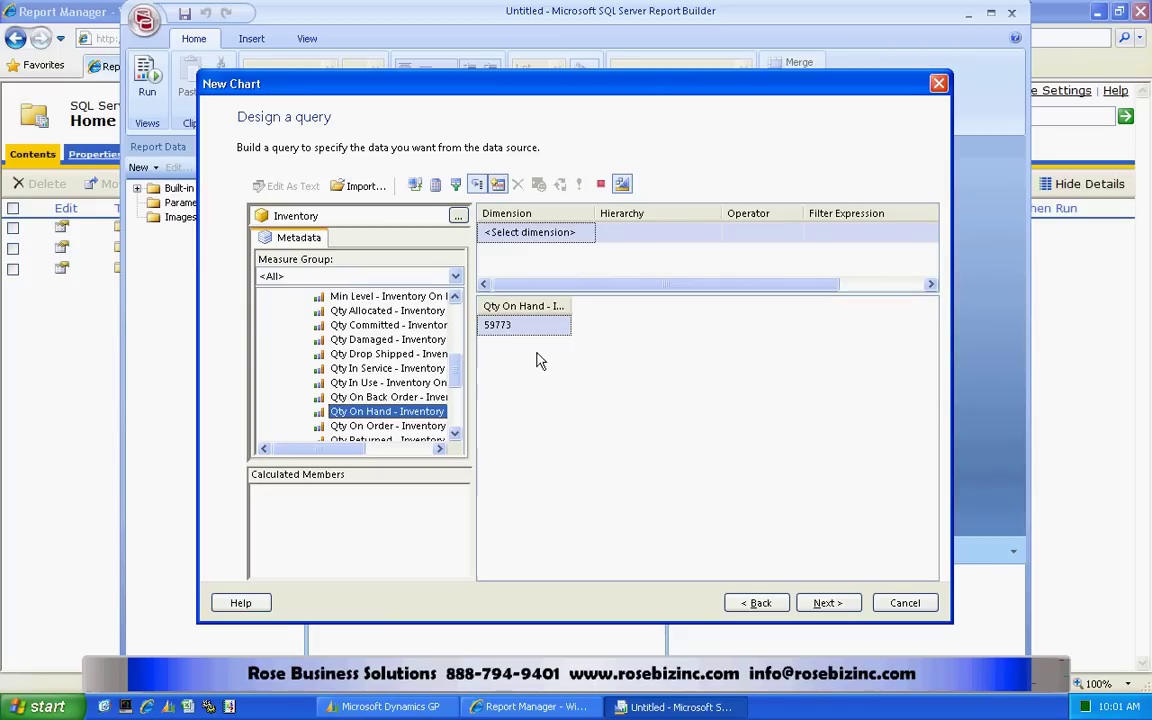
Add the Item Class Description level of the Items by Class hierarchy to the query.
{"action": "left_click_drag", "start_coordinate": [455, 440], "coordinate": [455, 440]}
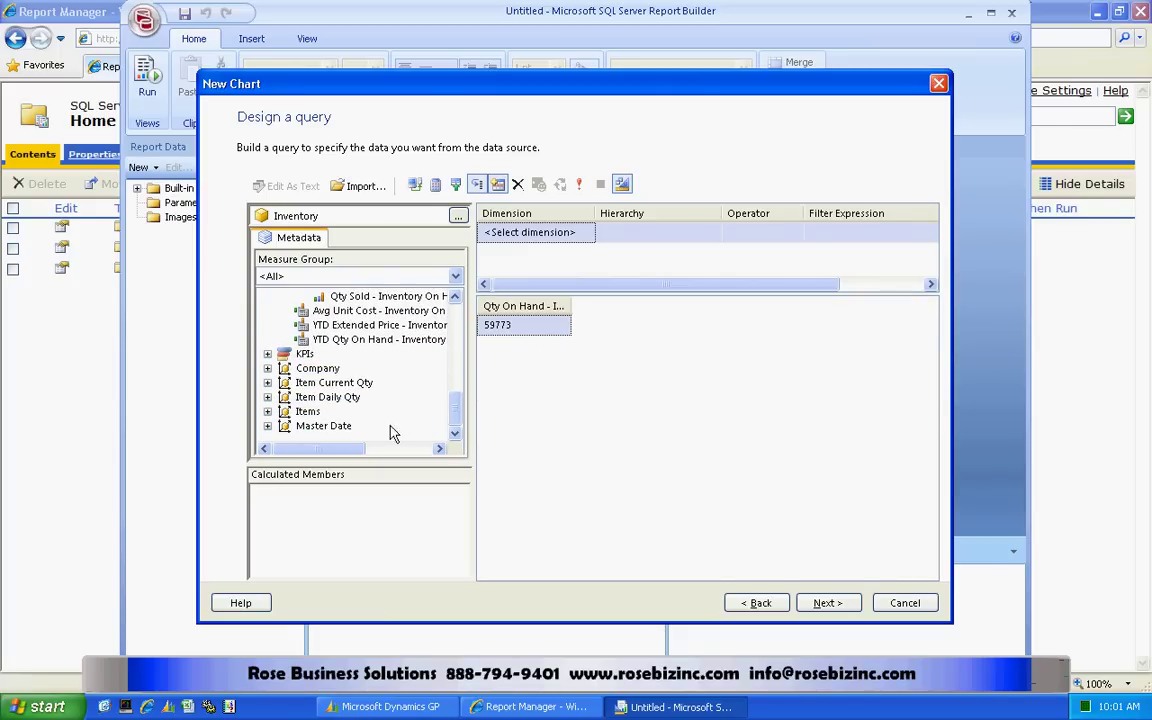
{"action": "left_click", "coordinate": [267, 412]}
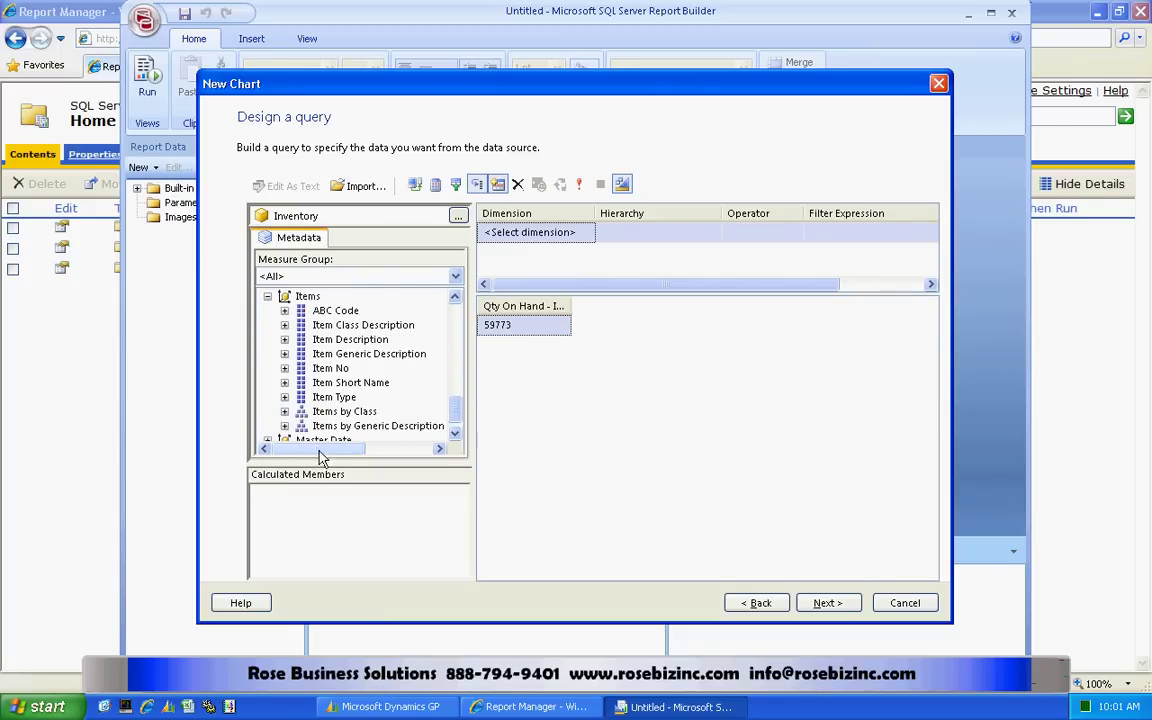
{"action": "left_click", "coordinate": [284, 411]}
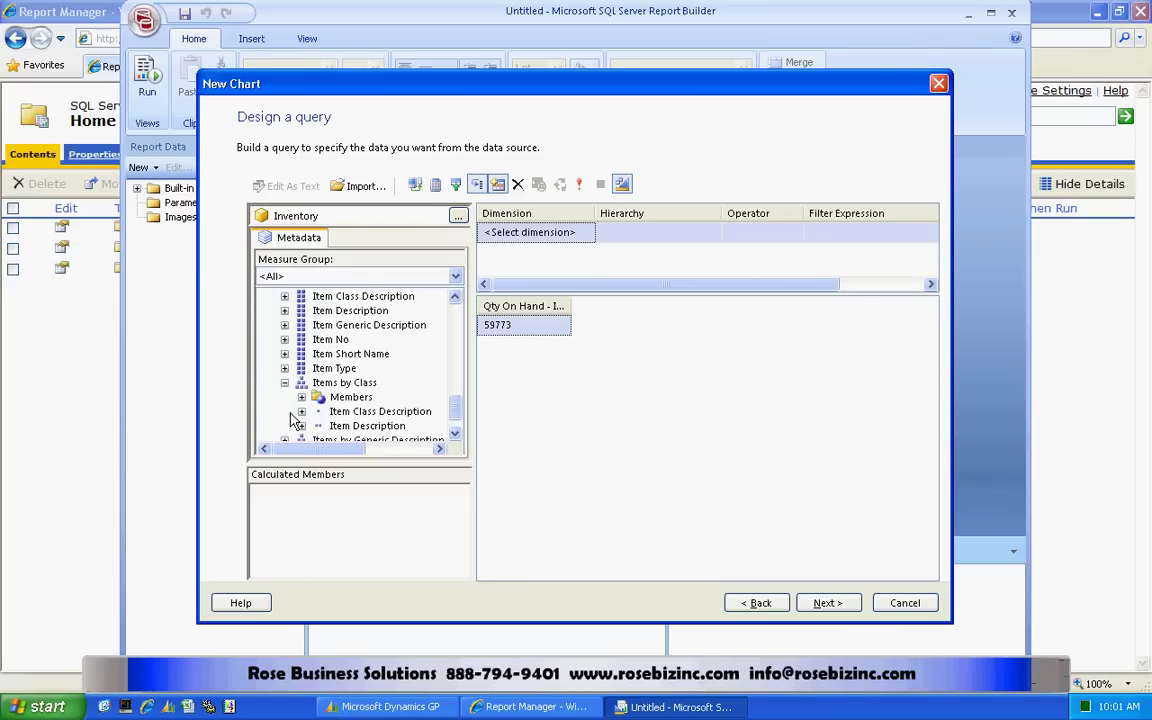
{"action": "left_click", "coordinate": [379, 413]}
{"action": "left_click_drag", "start_coordinate": [379, 418], "coordinate": [498, 360]}
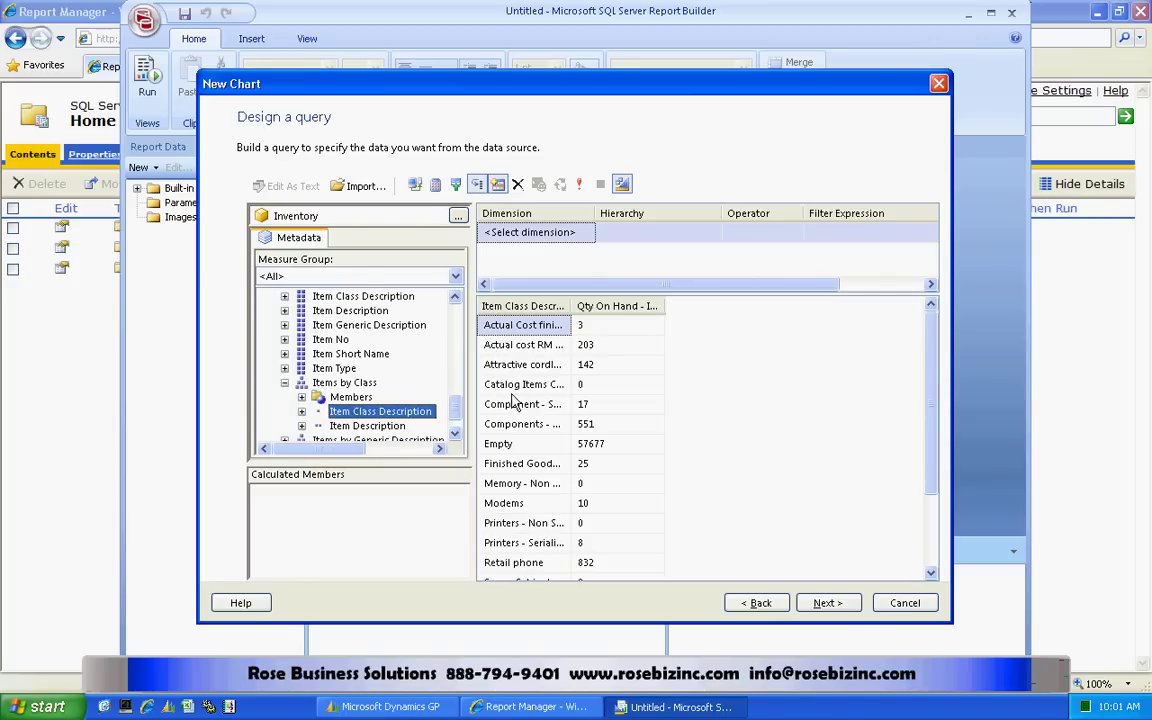
Accept the query and choose Bar as the chart type.
{"action": "left_click", "coordinate": [826, 606]}
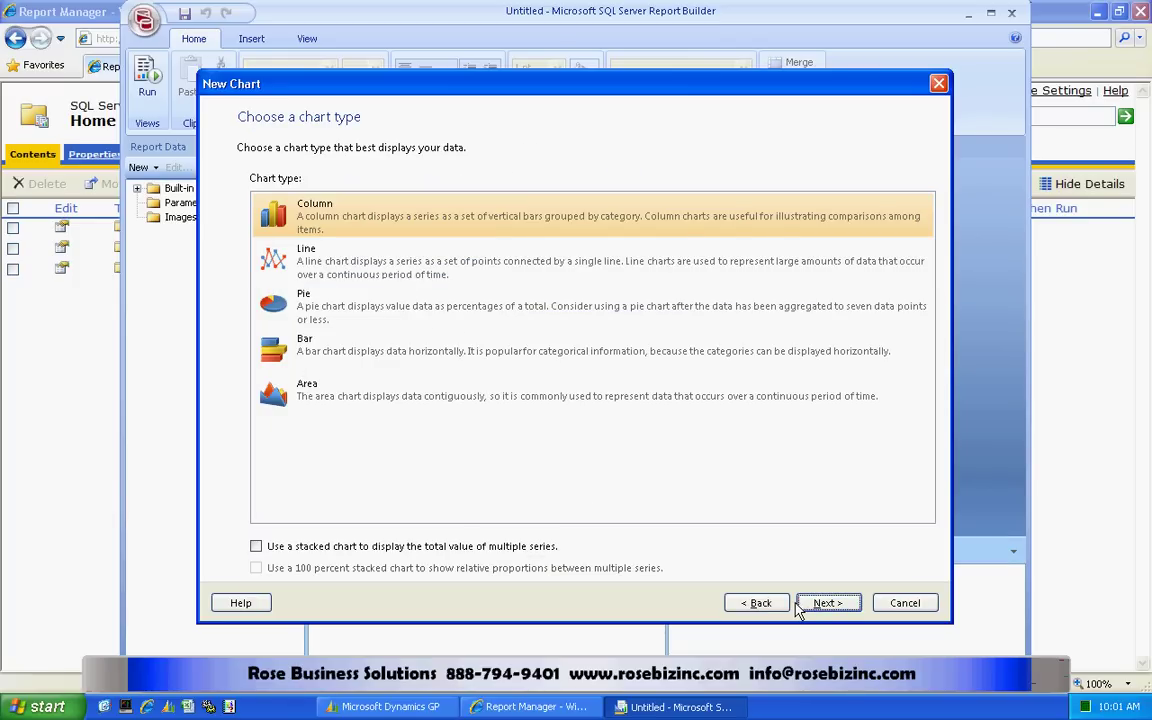
{"action": "left_click", "coordinate": [300, 352]}
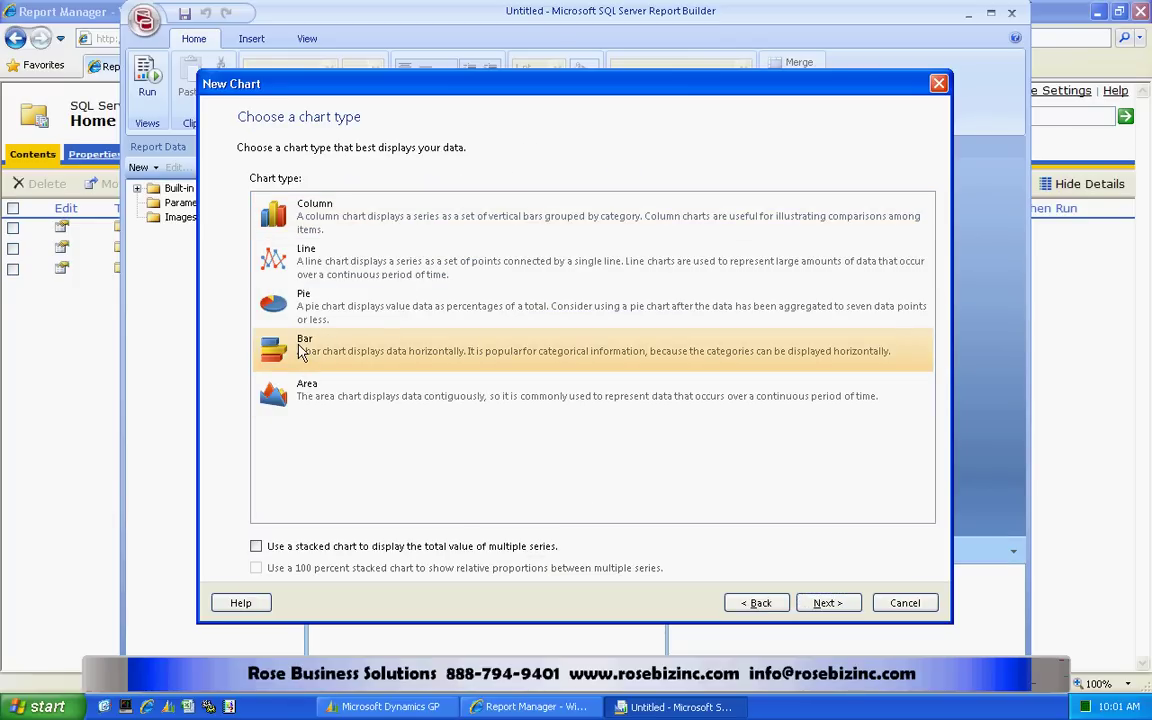
{"action": "left_click", "coordinate": [828, 606]}
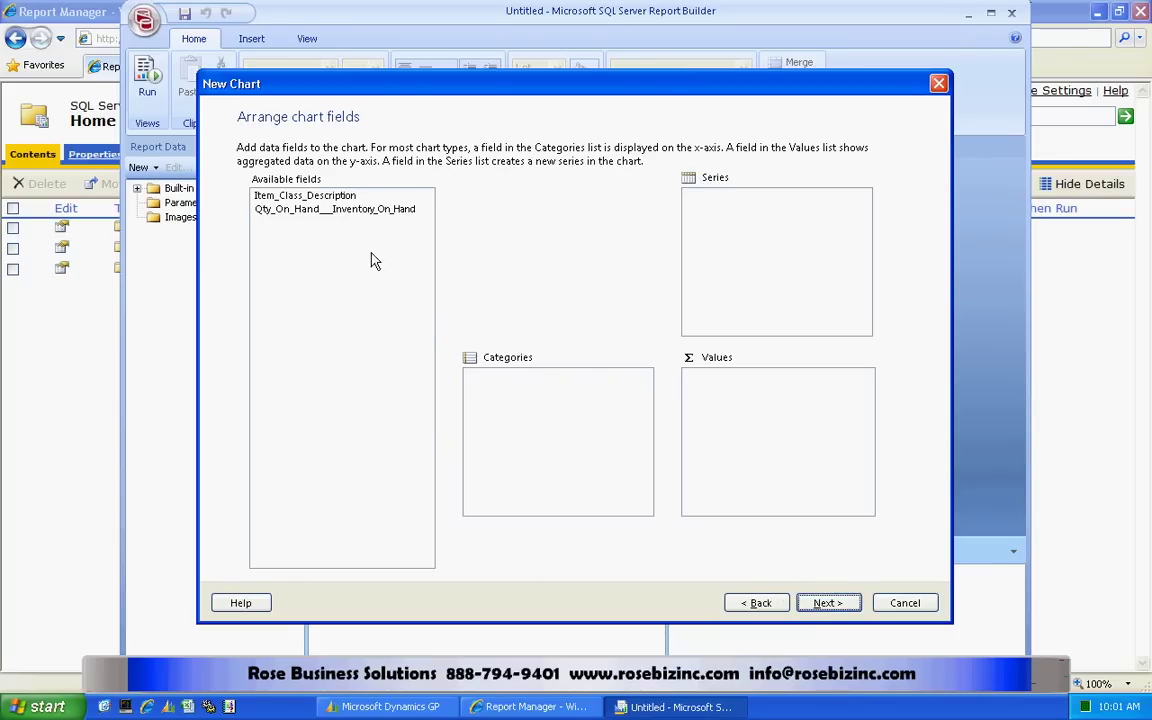
Assign Item_Class_Description to the categories and Qty_On_Hand___Inventory_On_Hand to the values, and finish the chart with the Ocean style.
{"action": "left_click_drag", "start_coordinate": [290, 195], "coordinate": [509, 386]}
{"action": "left_click_drag", "start_coordinate": [358, 210], "coordinate": [727, 402]}
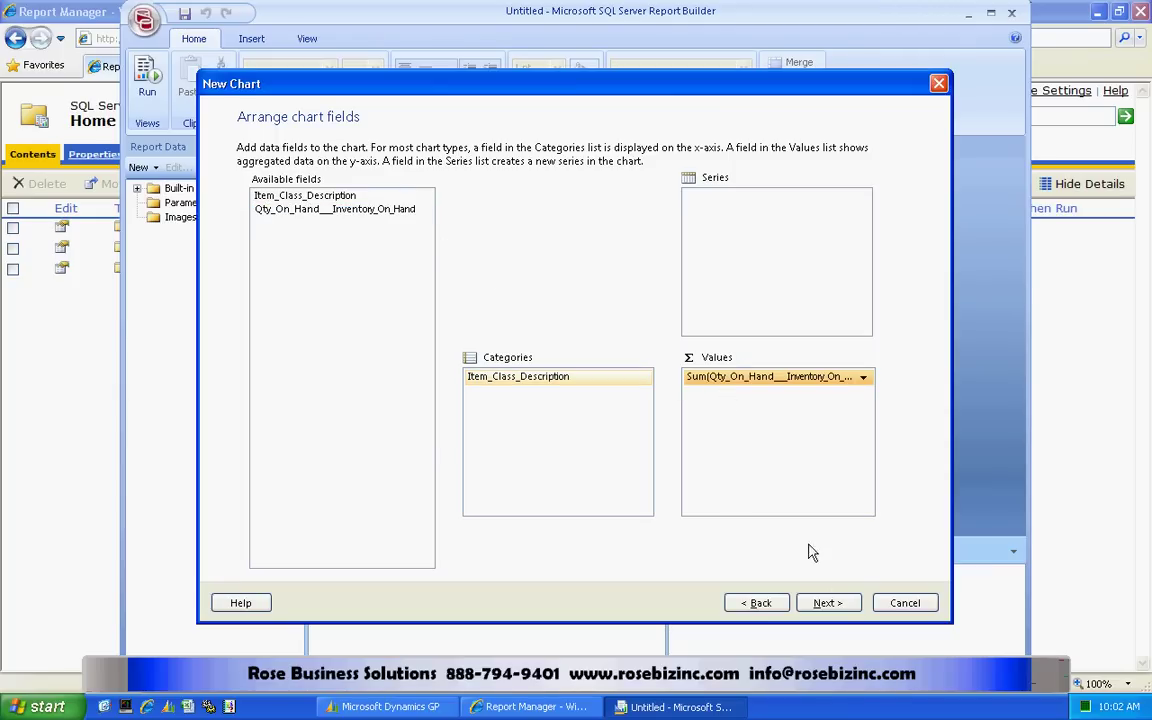
{"action": "left_click", "coordinate": [838, 606]}
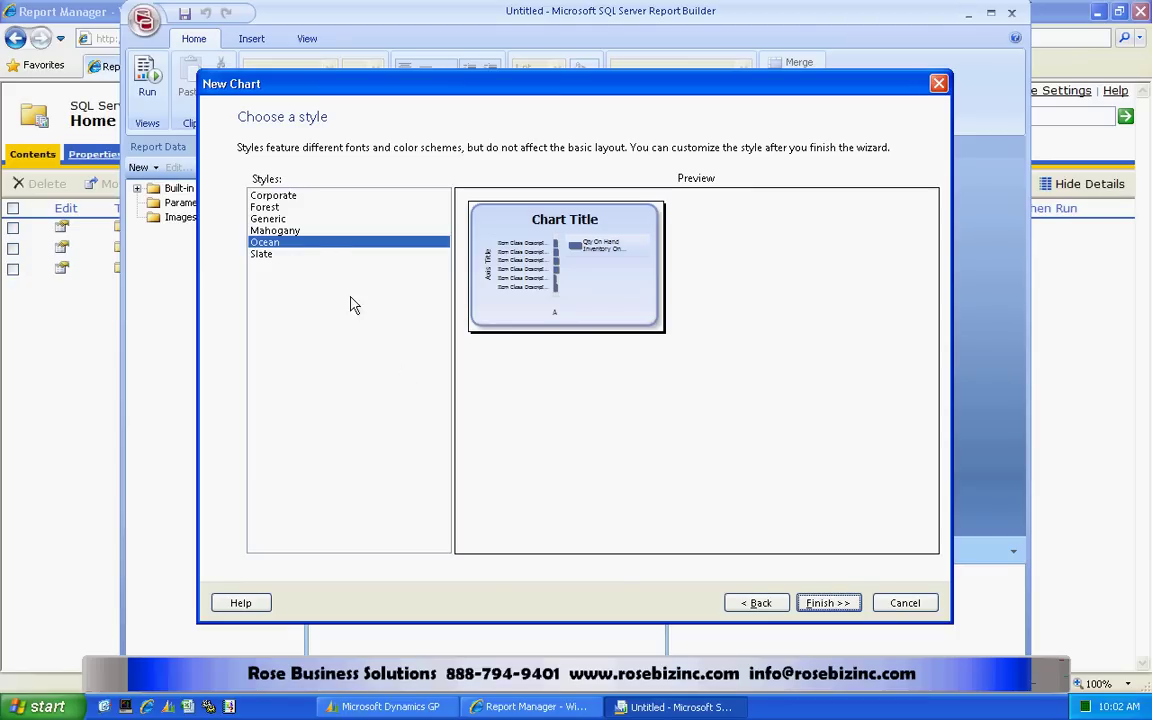
{"action": "left_click", "coordinate": [828, 603]}
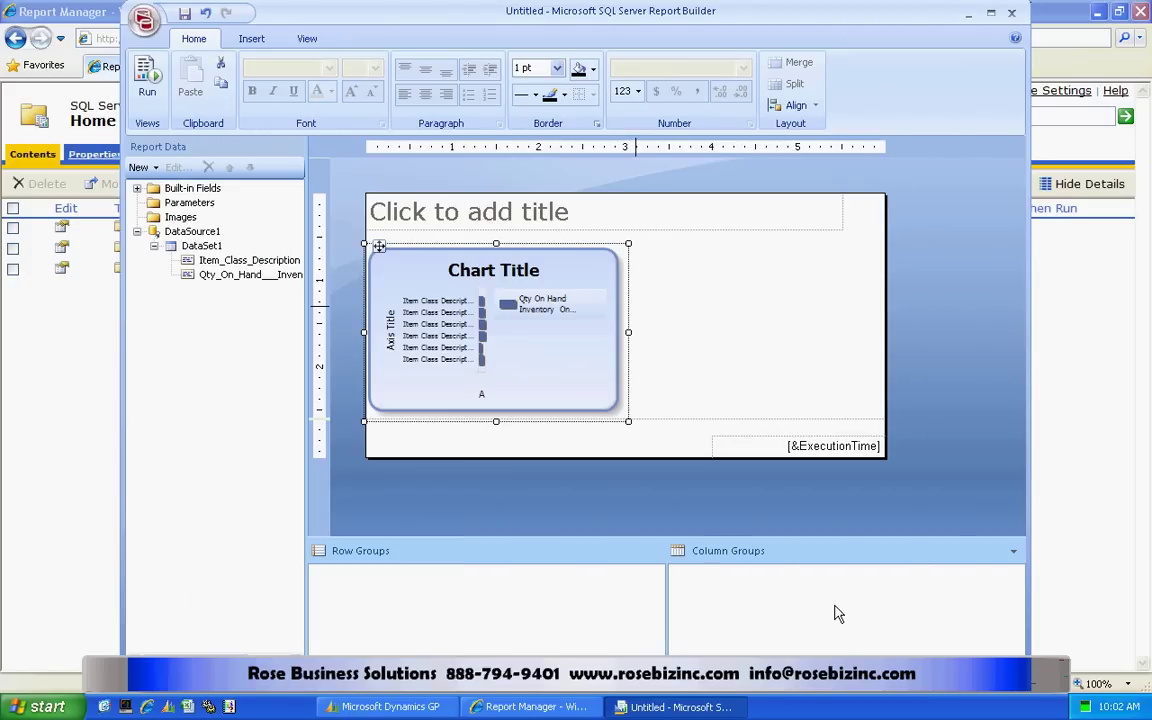
Delete the chart's legend and hide both the vertical and horizontal axis titles.
{"action": "right_click", "coordinate": [547, 306]}
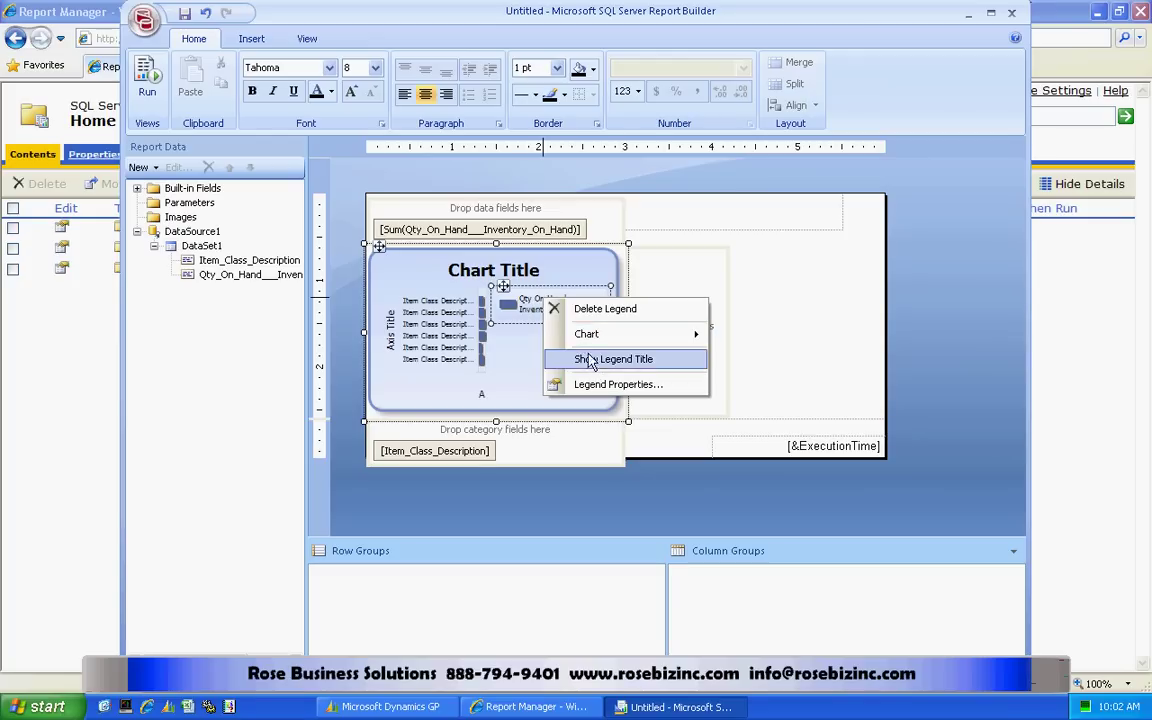
{"action": "left_click", "coordinate": [575, 312]}
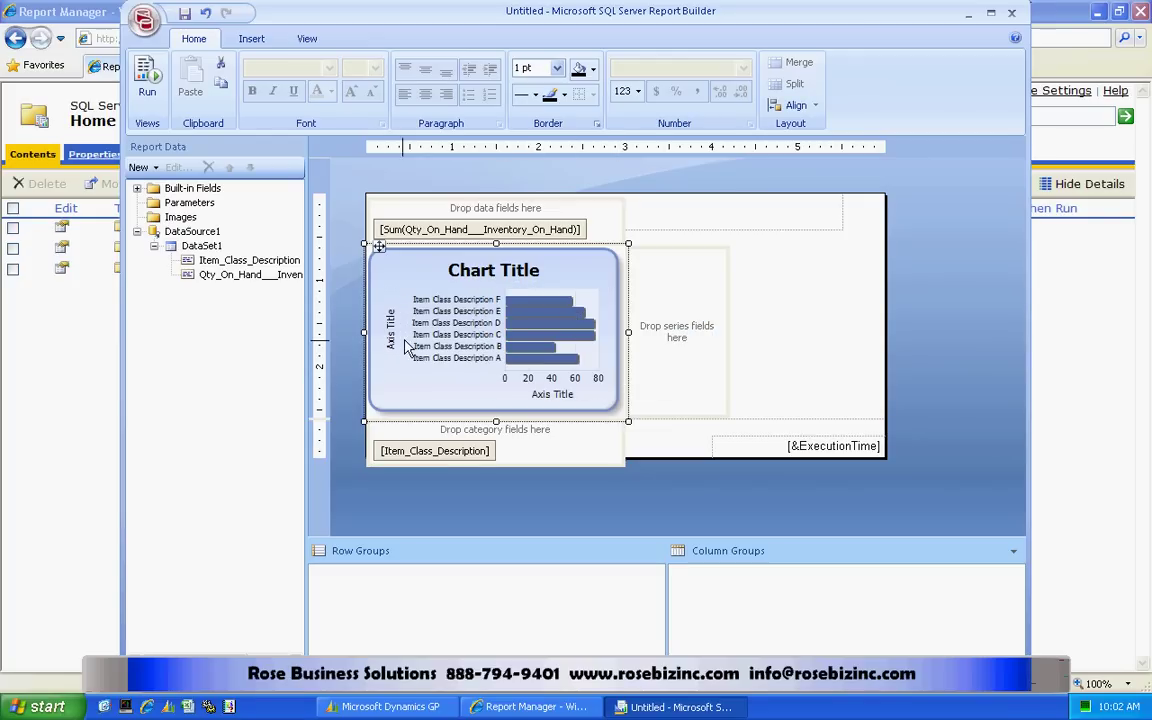
{"action": "right_click", "coordinate": [393, 340]}
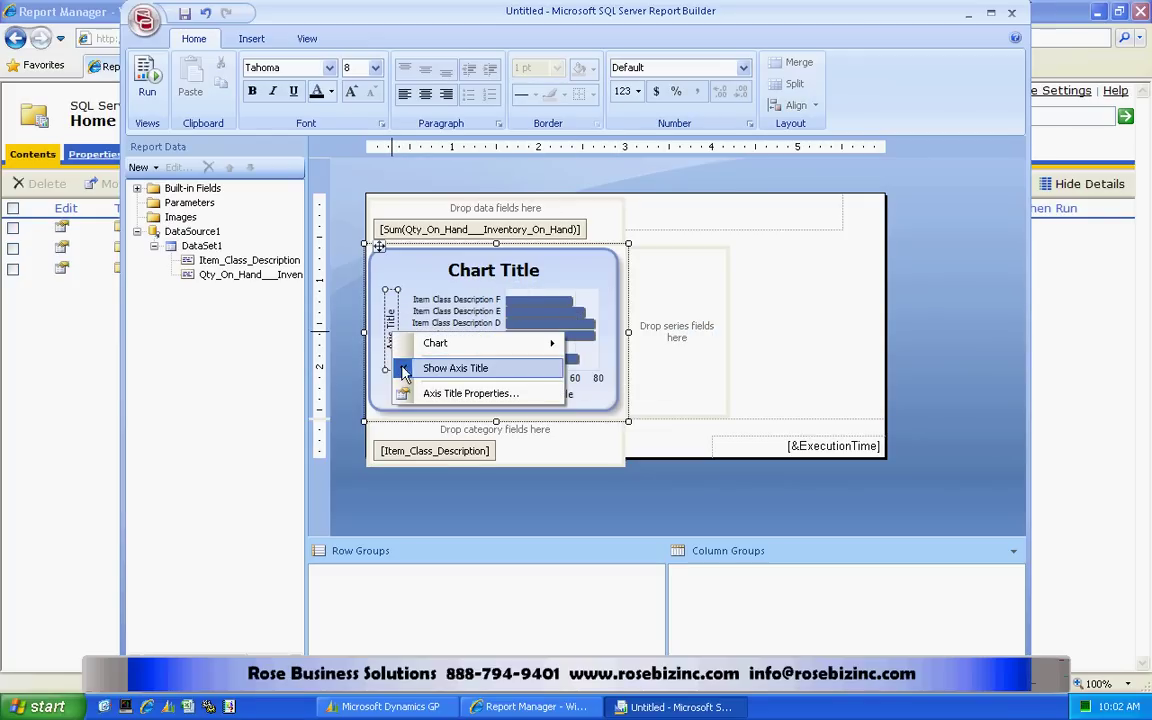
{"action": "left_click", "coordinate": [450, 368]}
{"action": "right_click", "coordinate": [553, 397]}
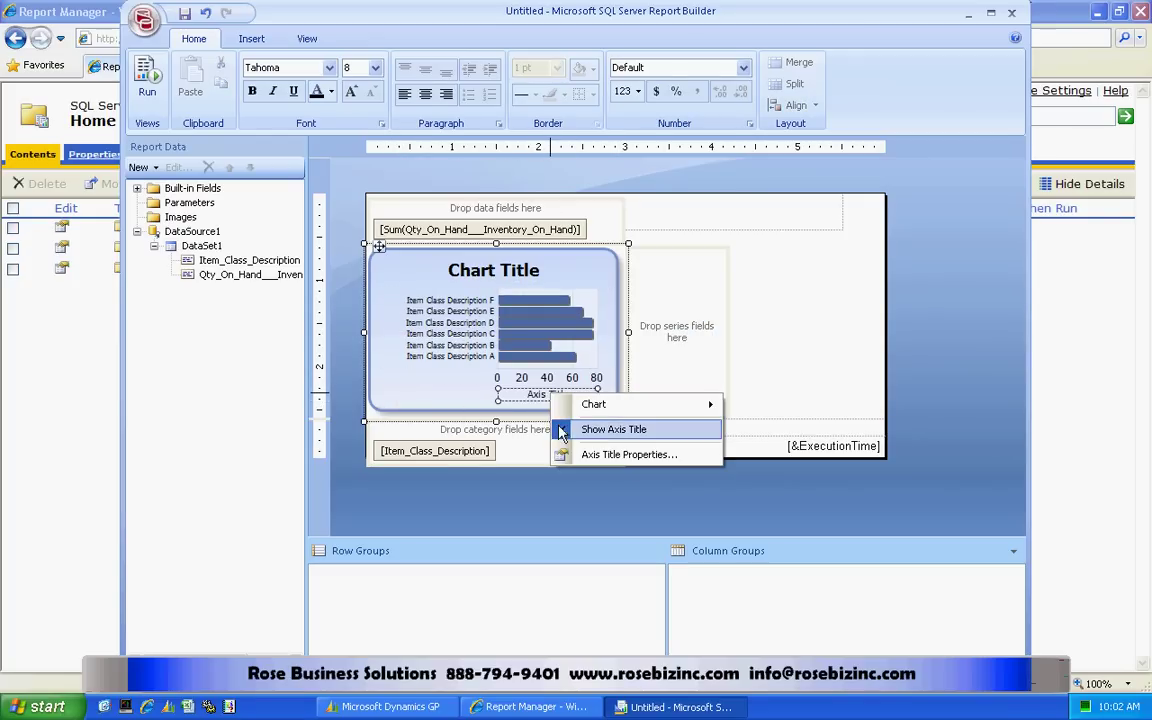
{"action": "left_click", "coordinate": [595, 429]}
Change the chart title to "Quantity On Hand" and move the chart up to the upper-left corner of the report body.
{"action": "right_click", "coordinate": [484, 276]}
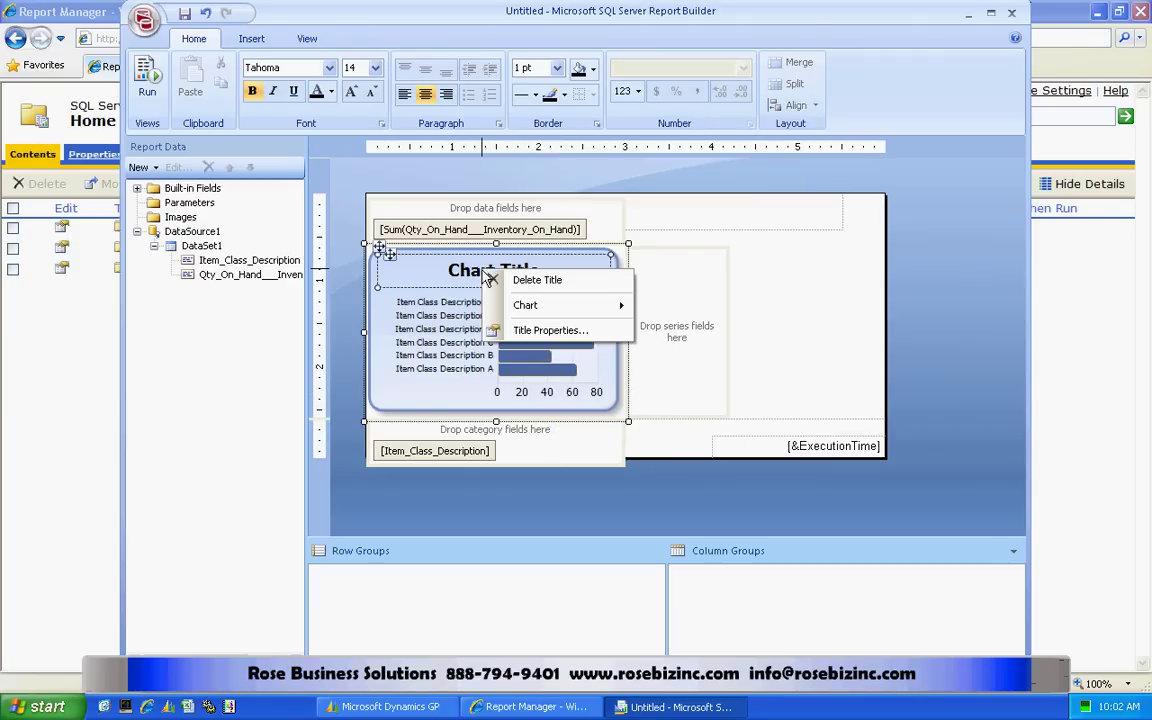
{"action": "left_click", "coordinate": [545, 330]}
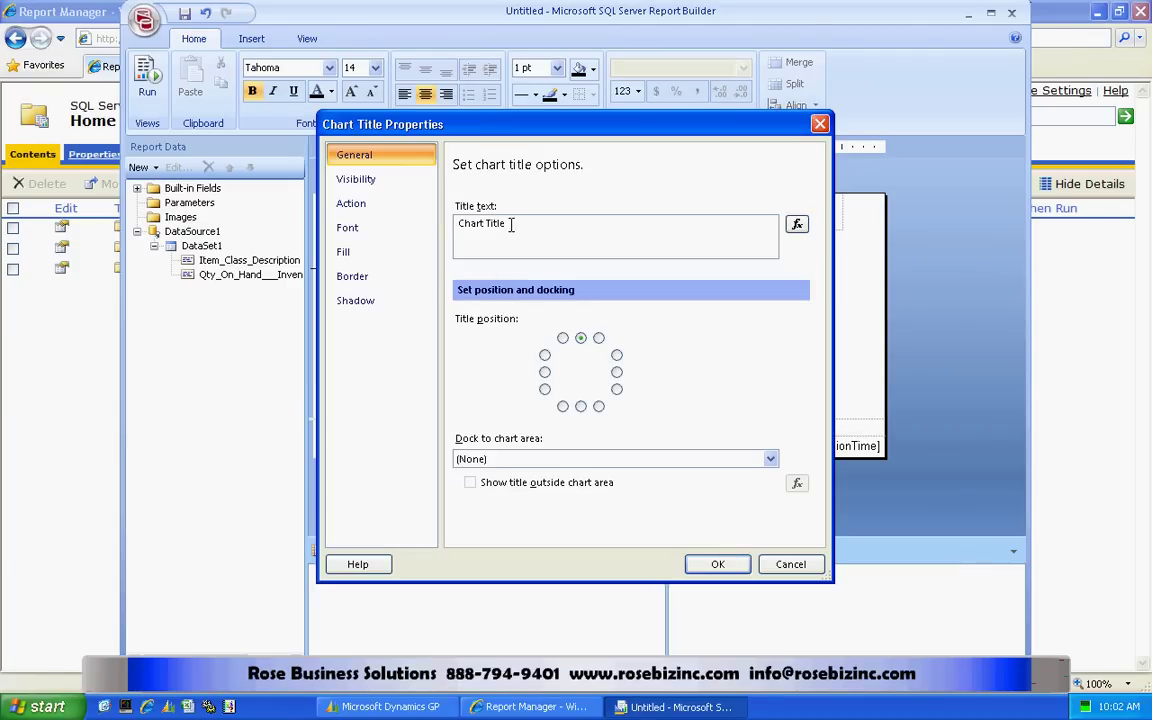
{"action": "left_click_drag", "start_coordinate": [511, 224], "coordinate": [440, 228]}
{"action": "type", "text": "Quantity On Hand"}
{"action": "left_click", "coordinate": [717, 563]}
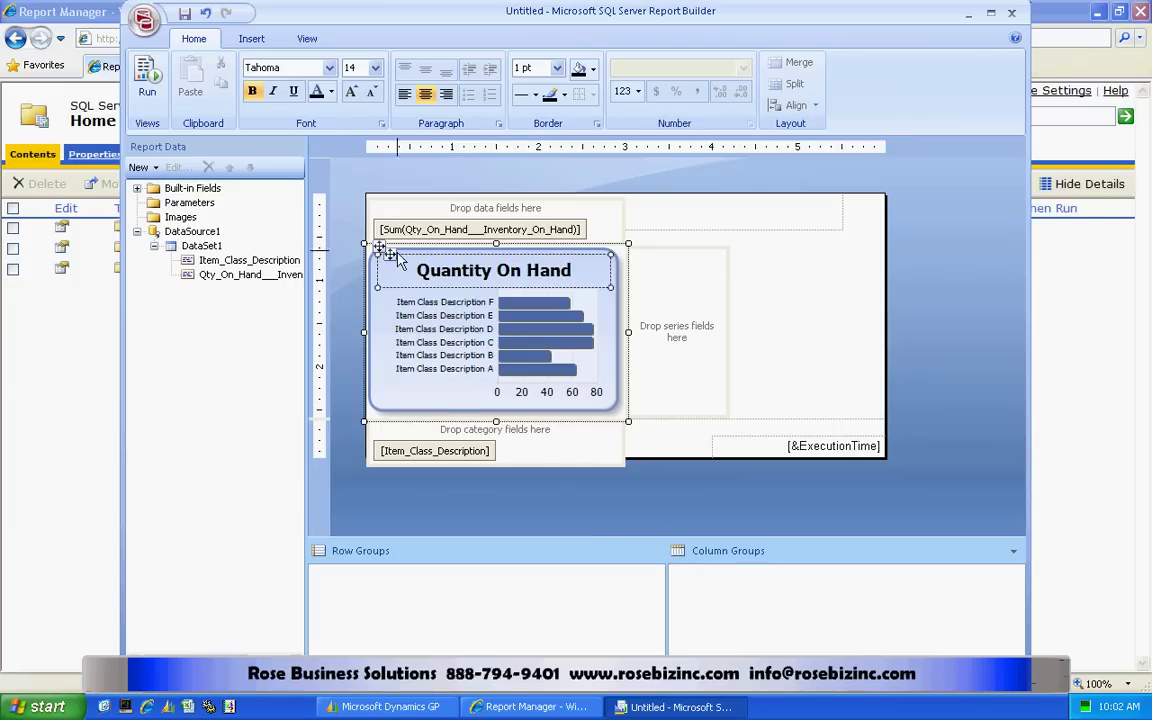
{"action": "left_click_drag", "start_coordinate": [384, 247], "coordinate": [383, 192]}
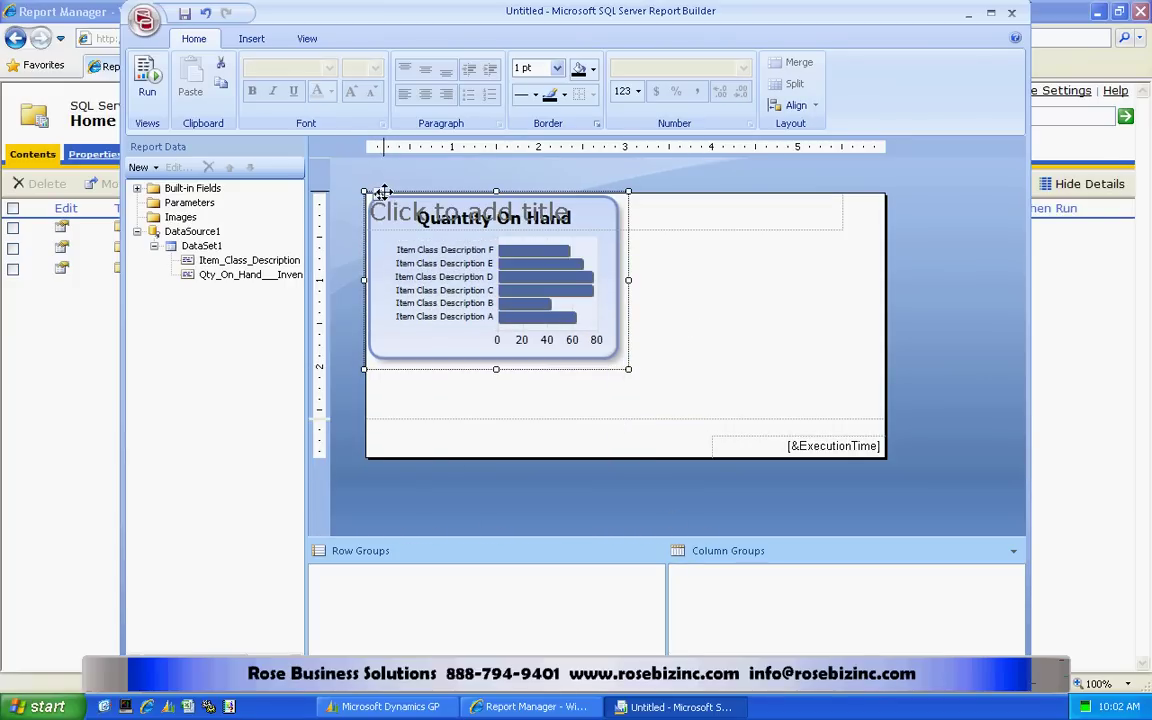
Set the line style of the chart's border to None in the chart properties.
{"action": "right_click", "coordinate": [424, 366]}
{"action": "left_click", "coordinate": [455, 598]}
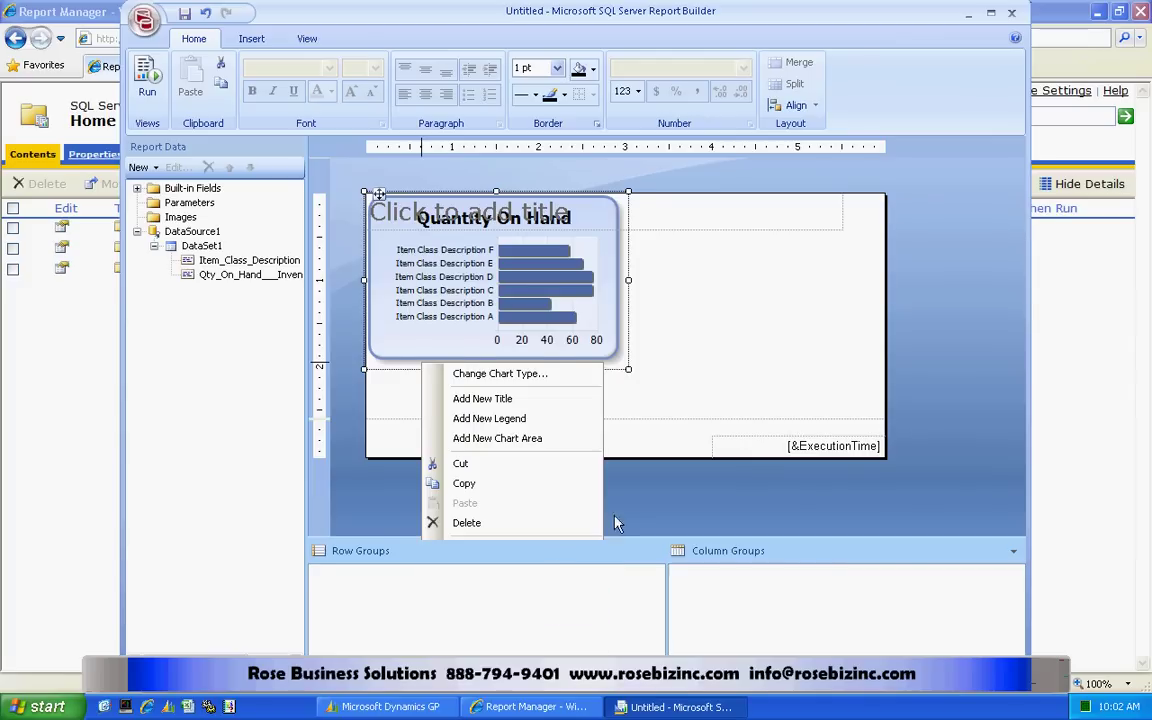
{"action": "left_click", "coordinate": [352, 252]}
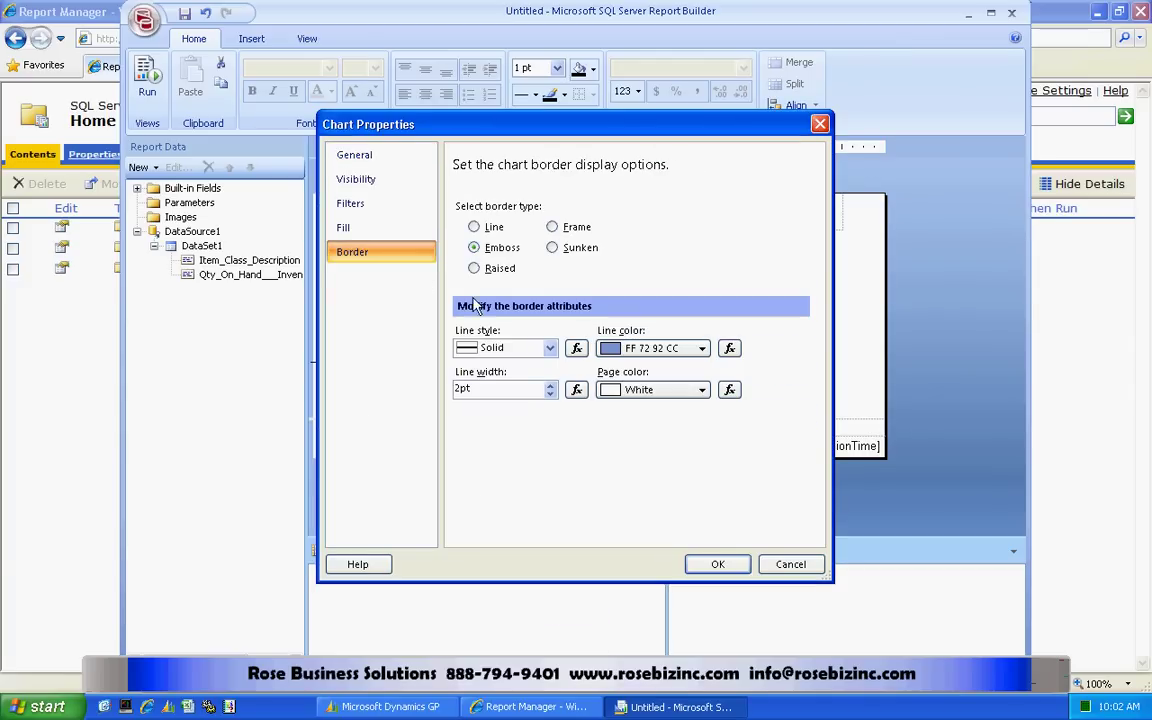
{"action": "left_click", "coordinate": [549, 348]}
{"action": "left_click", "coordinate": [505, 378]}
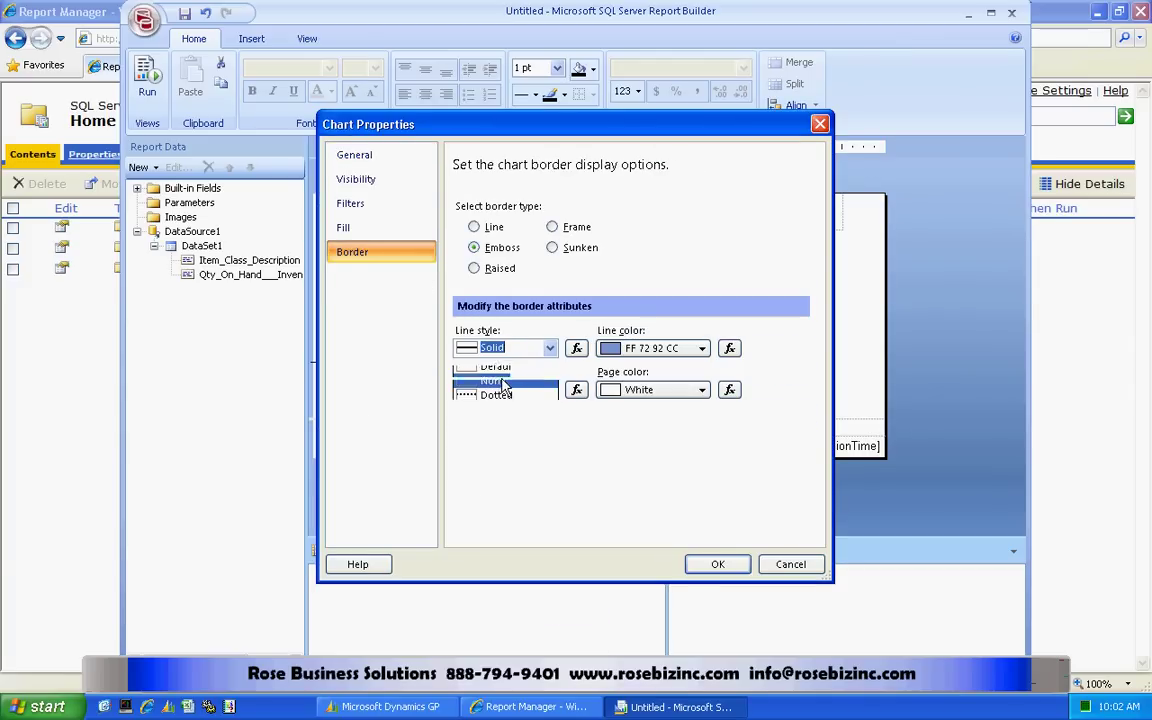
{"action": "left_click", "coordinate": [718, 565]}
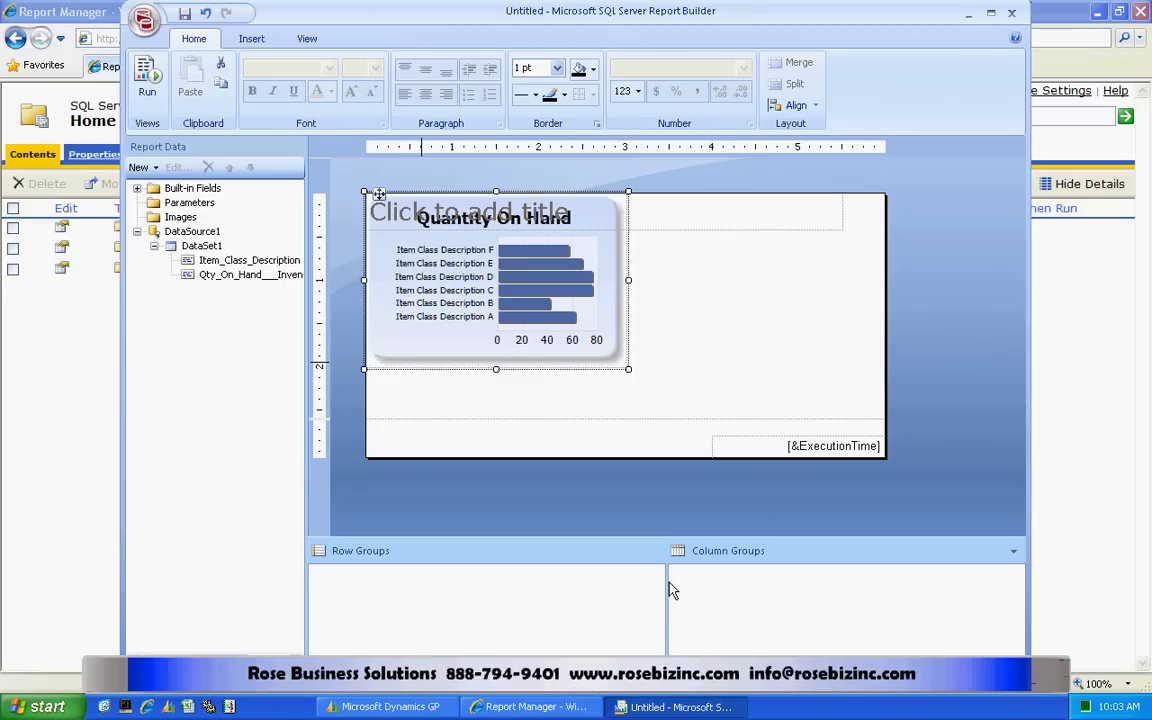
Add a filter to DataSet1 that keeps only rows where Qty_On_Hand___Inventory_On_Hand > 0.
{"action": "right_click", "coordinate": [196, 250]}
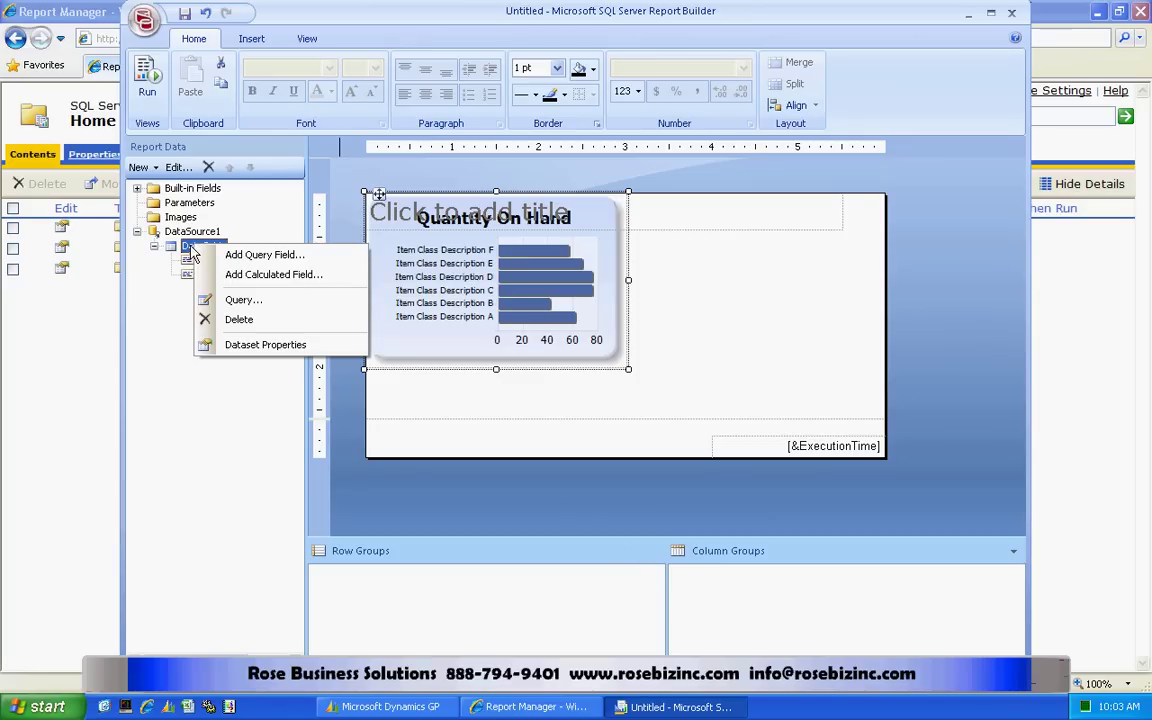
{"action": "left_click", "coordinate": [262, 344]}
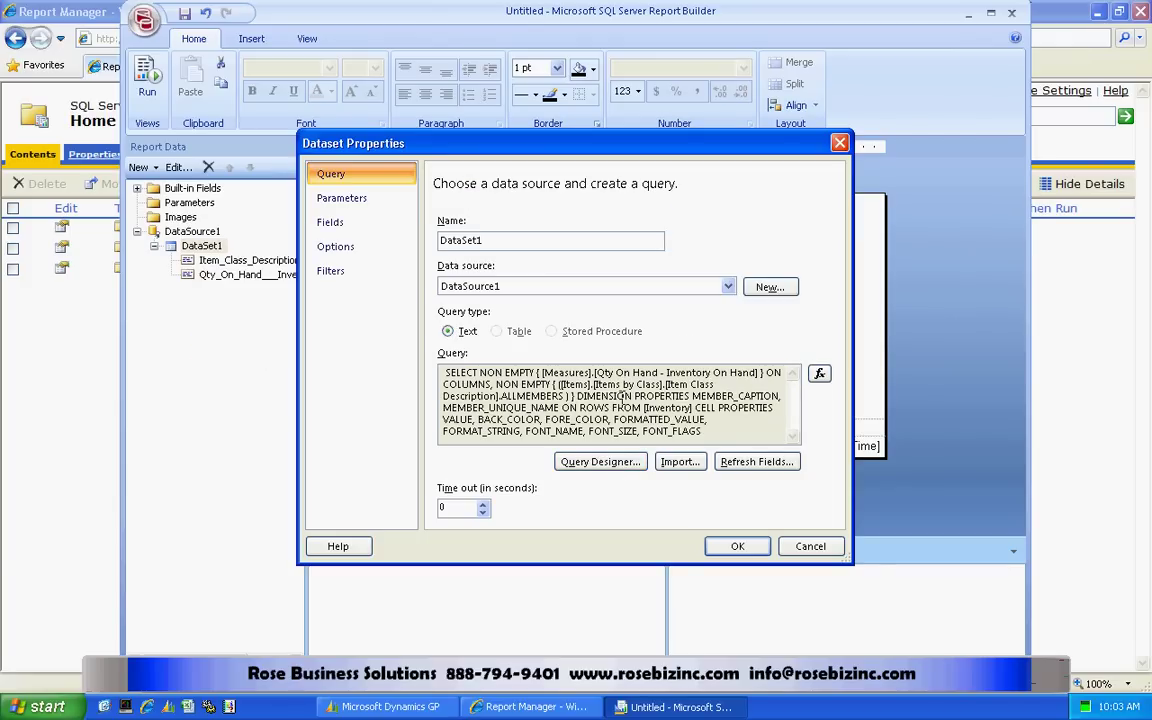
{"action": "left_click", "coordinate": [340, 274]}
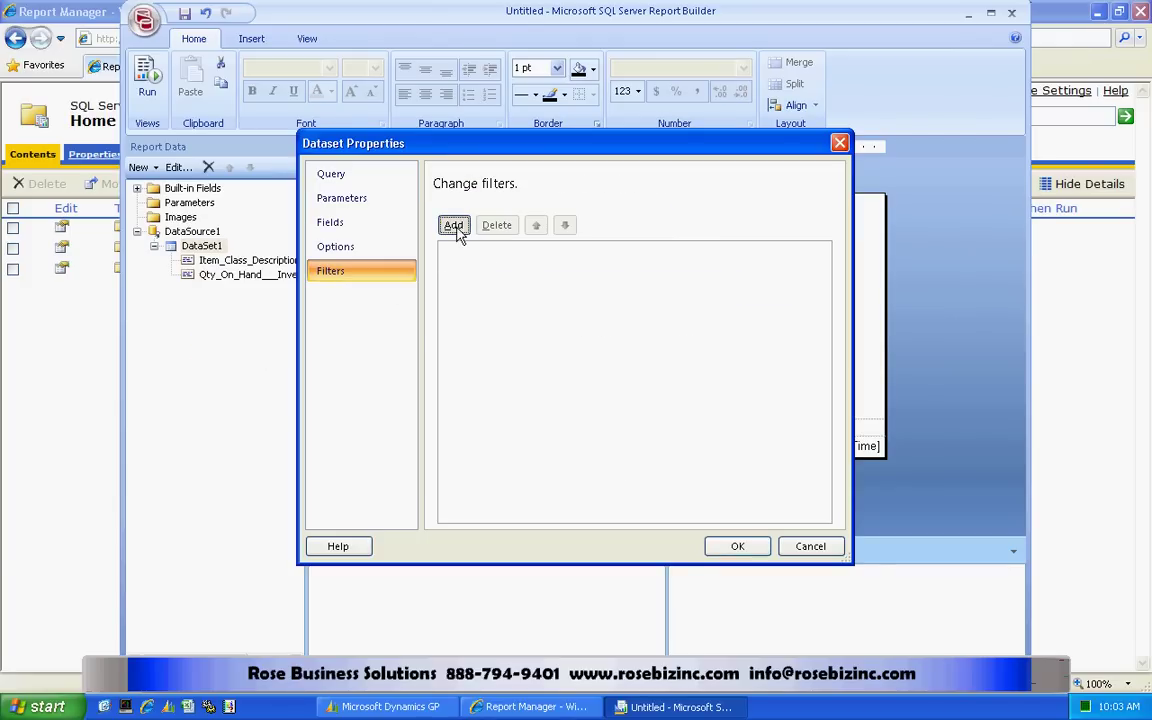
{"action": "left_click", "coordinate": [455, 226]}
{"action": "left_click", "coordinate": [673, 259]}
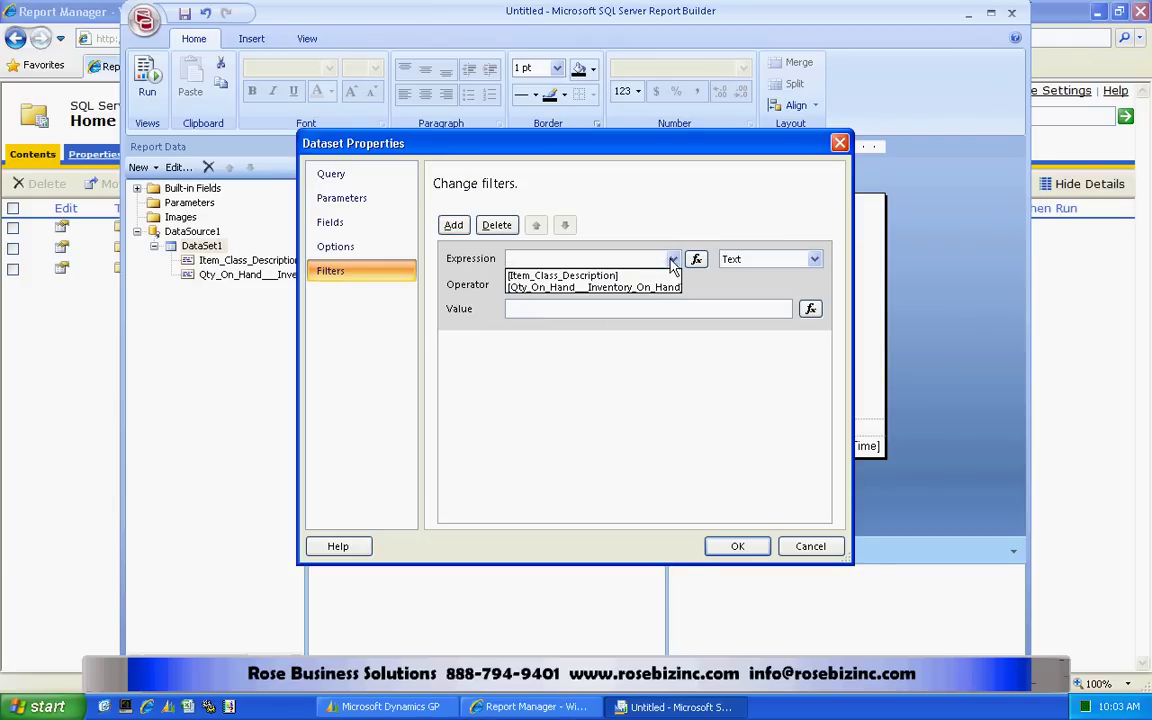
{"action": "left_click", "coordinate": [619, 288]}
{"action": "left_click", "coordinate": [600, 284]}
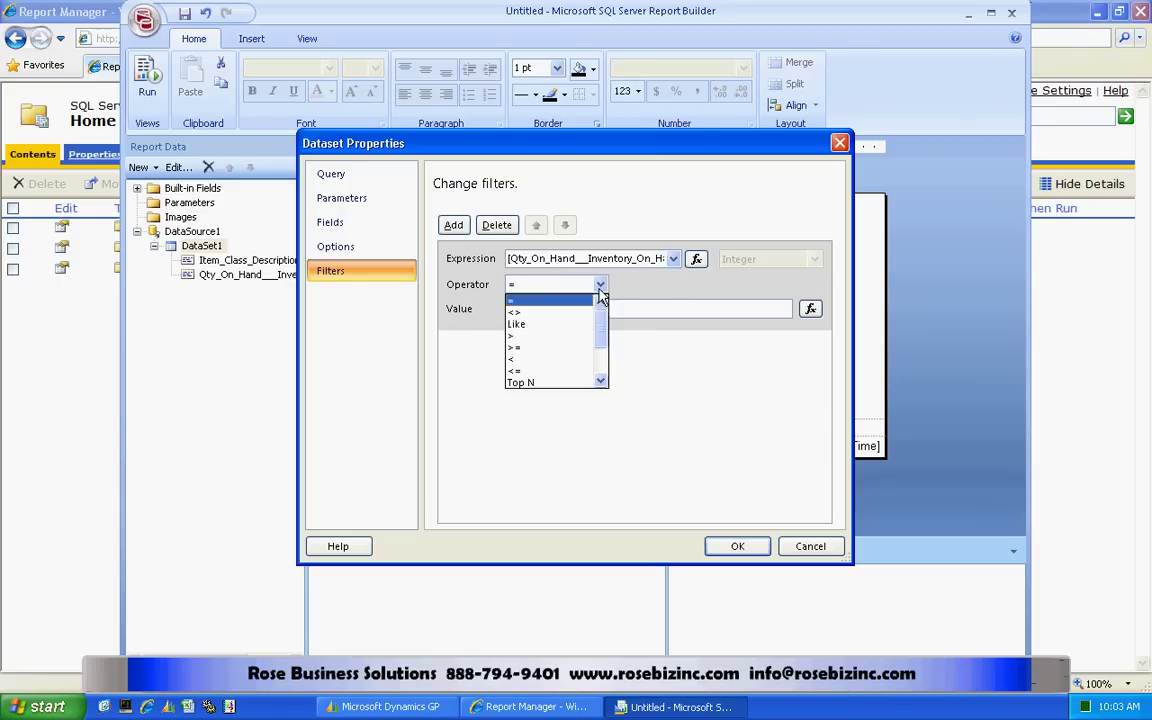
{"action": "left_click", "coordinate": [561, 346]}
{"action": "left_click", "coordinate": [538, 310]}
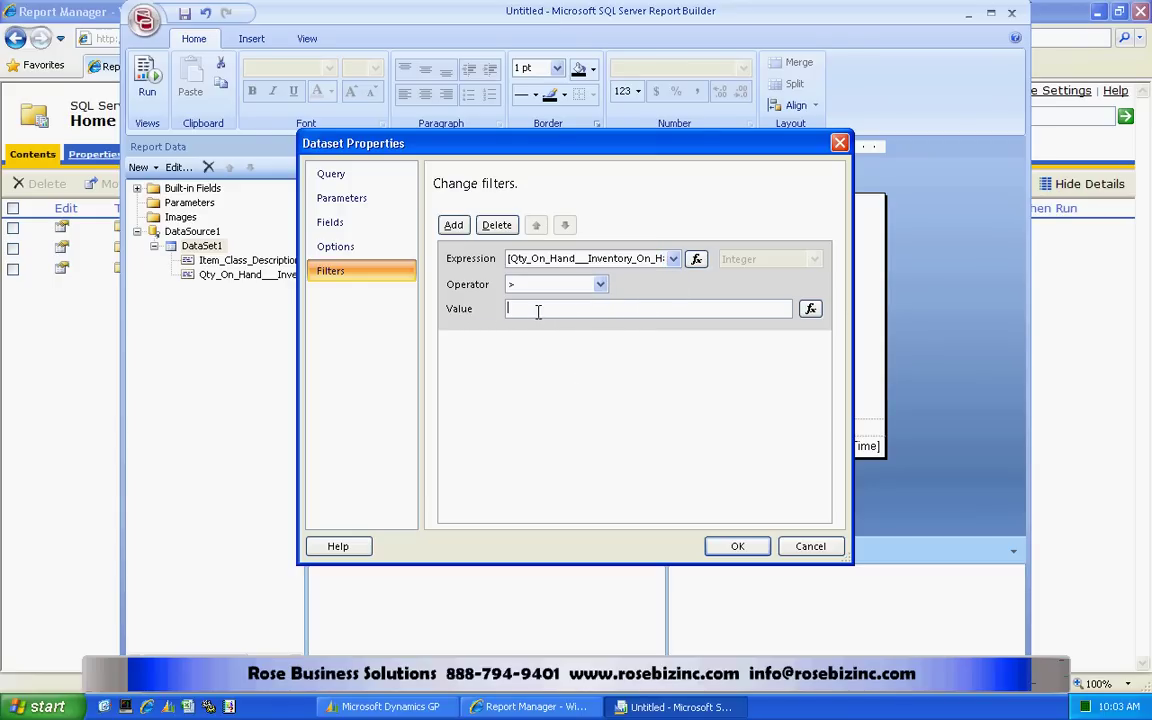
Add a second dataset filter requiring Item_Class_Description <> Empty, and accept the dataset properties.
{"action": "left_click", "coordinate": [453, 226]}
{"action": "left_click", "coordinate": [674, 348]}
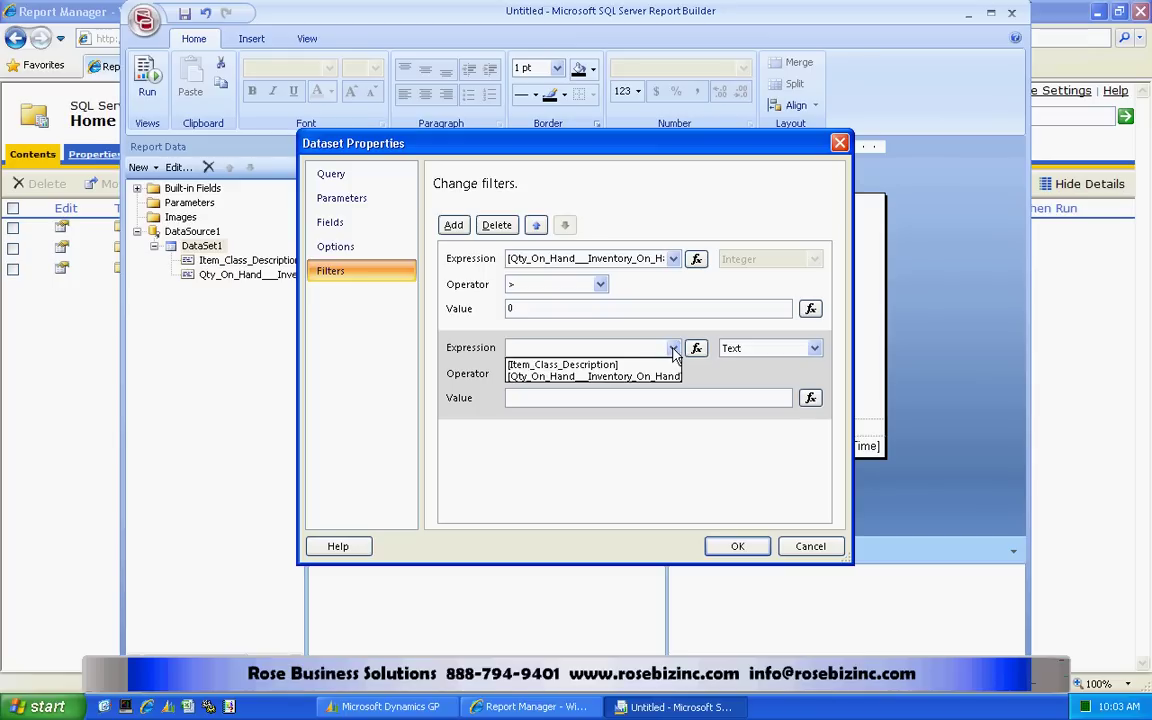
{"action": "left_click", "coordinate": [617, 364]}
{"action": "left_click", "coordinate": [600, 374]}
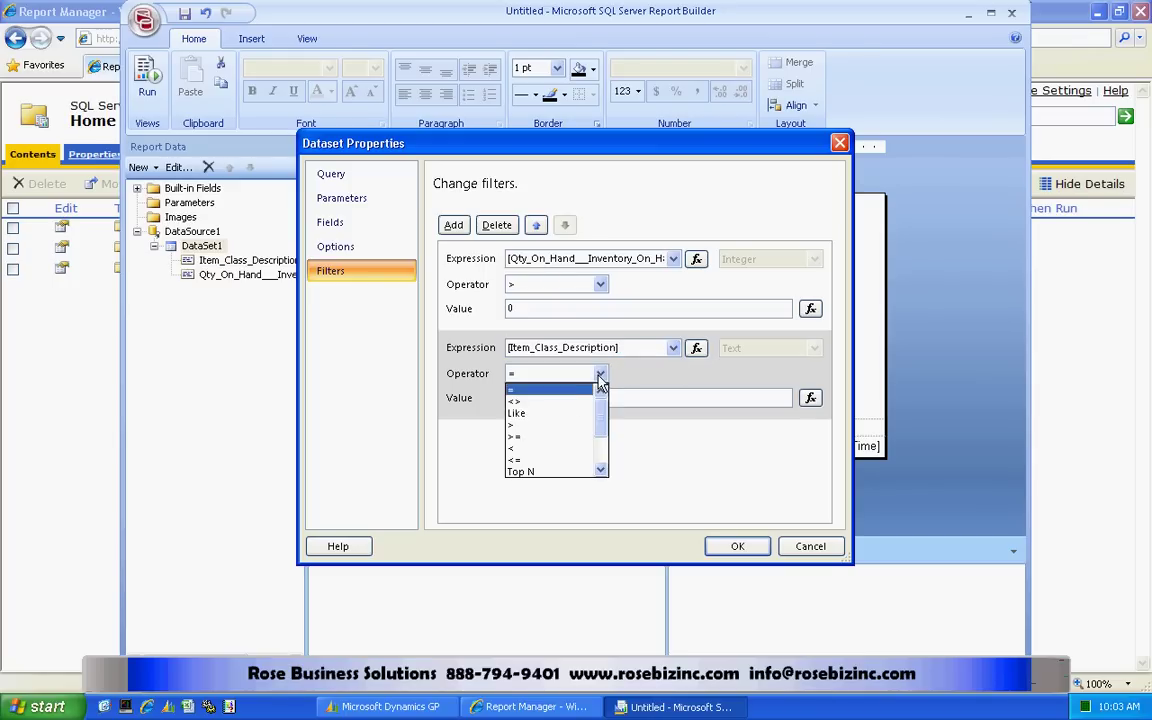
{"action": "left_click", "coordinate": [531, 394]}
{"action": "left_click", "coordinate": [531, 400]}
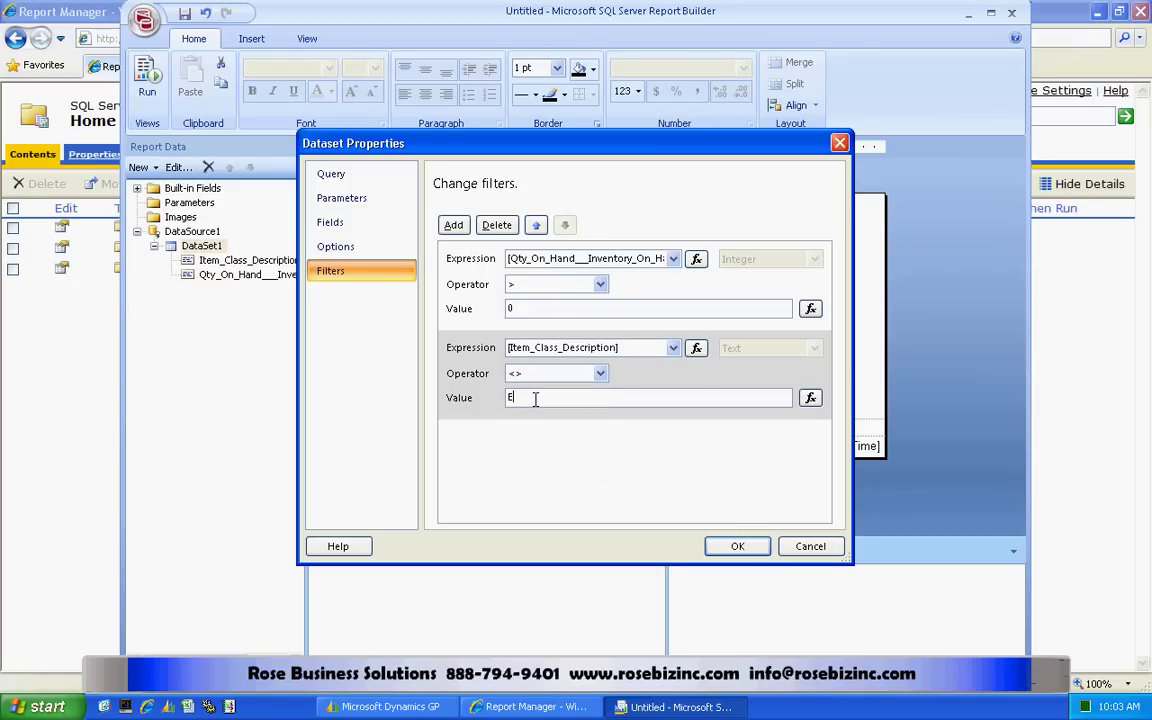
{"action": "type", "text": "mpty"}
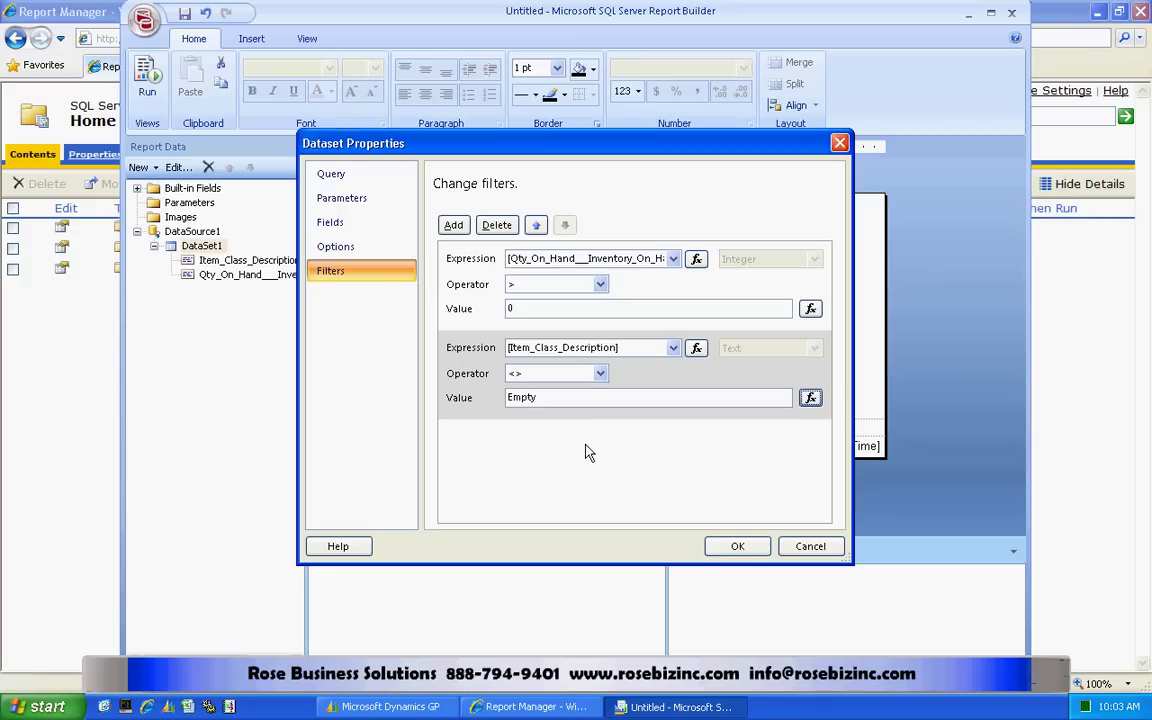
{"action": "key", "text": "Tab"}
{"action": "left_click", "coordinate": [733, 547]}
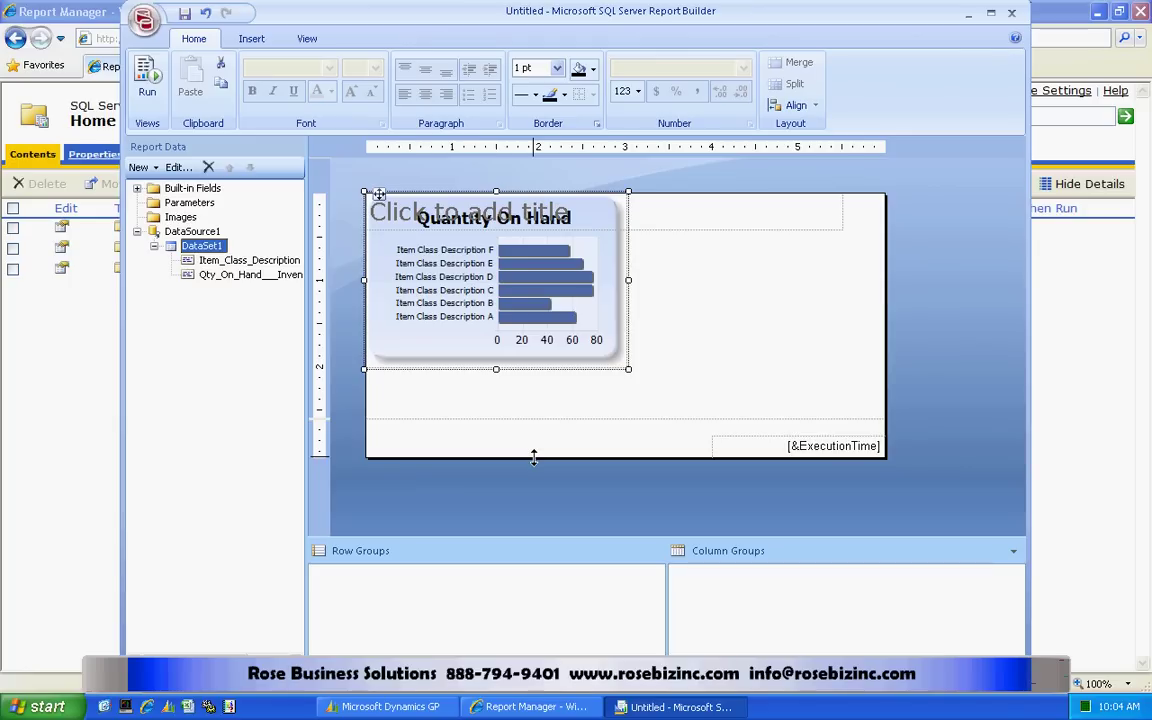
Save the report as ItemsOnHand in the report server folder TWO/Inventory/Charts And KPIs.
{"action": "left_click", "coordinate": [184, 14]}
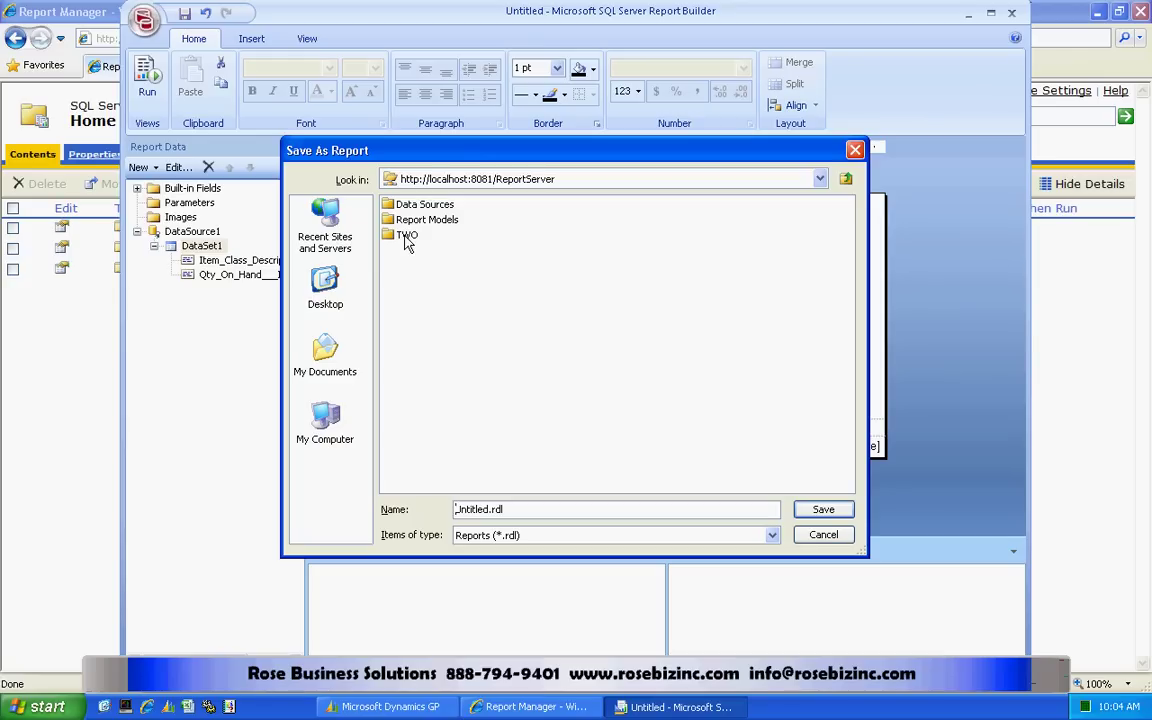
{"action": "double_click", "coordinate": [406, 238]}
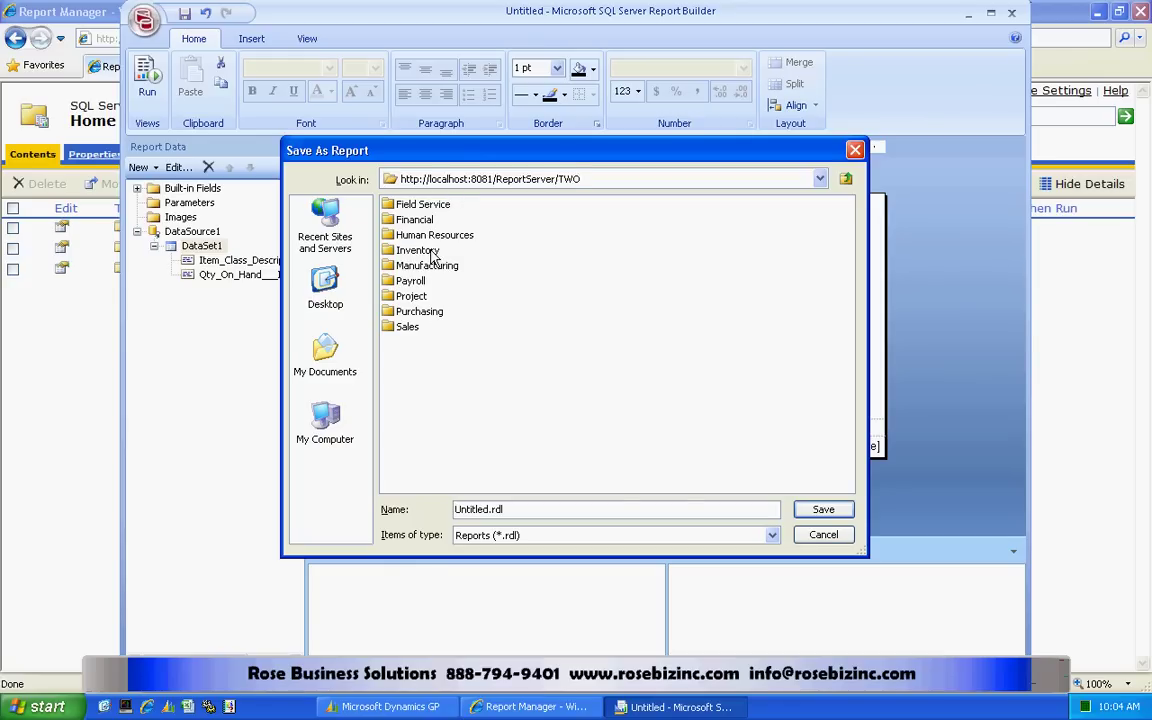
{"action": "double_click", "coordinate": [400, 249]}
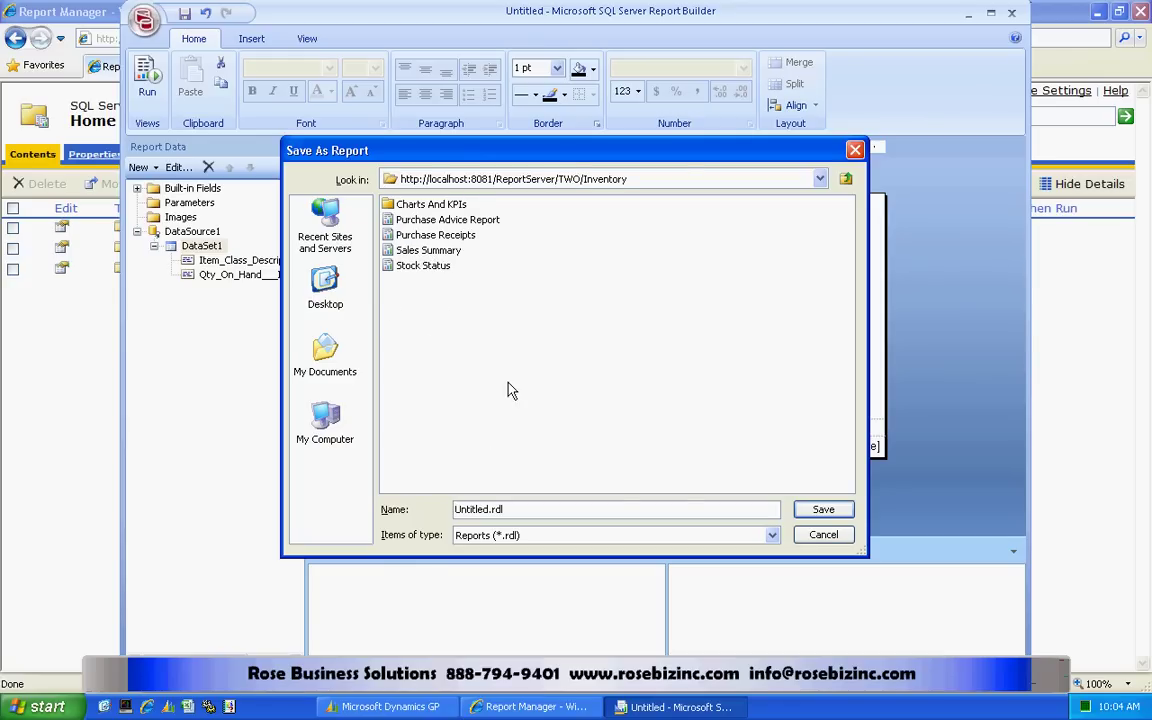
{"action": "double_click", "coordinate": [433, 206]}
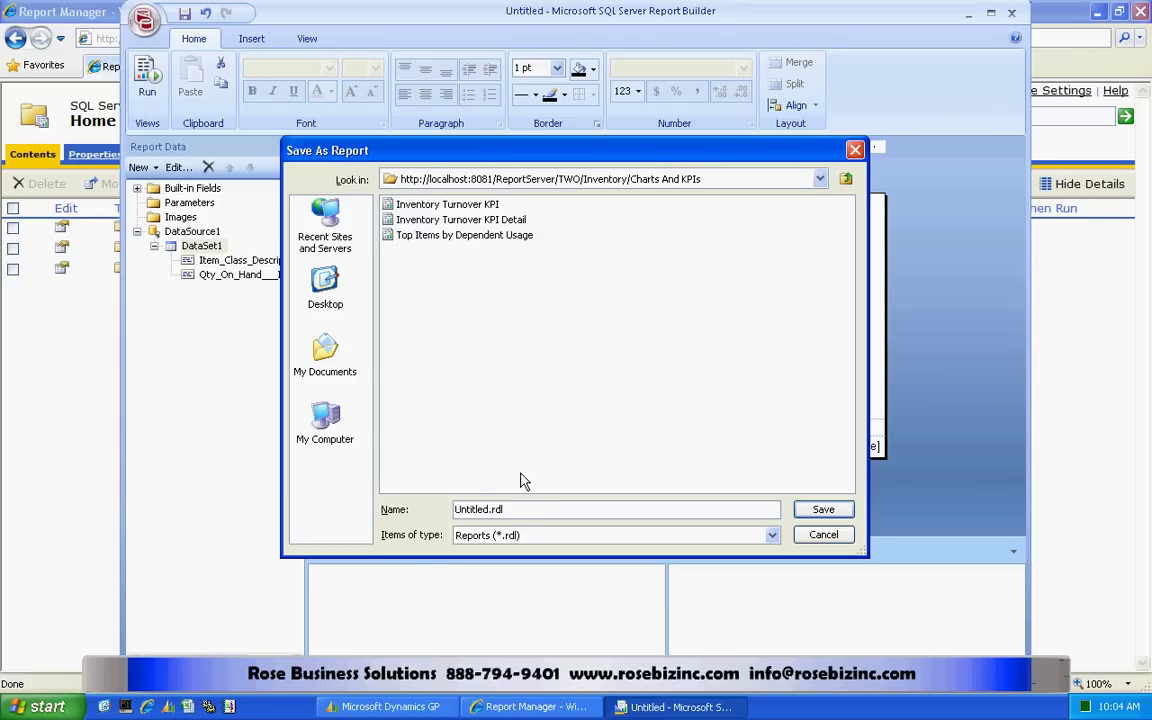
{"action": "double_click", "coordinate": [470, 509]}
{"action": "type", "text": "ItemsOnHand"}
{"action": "left_click", "coordinate": [822, 509]}
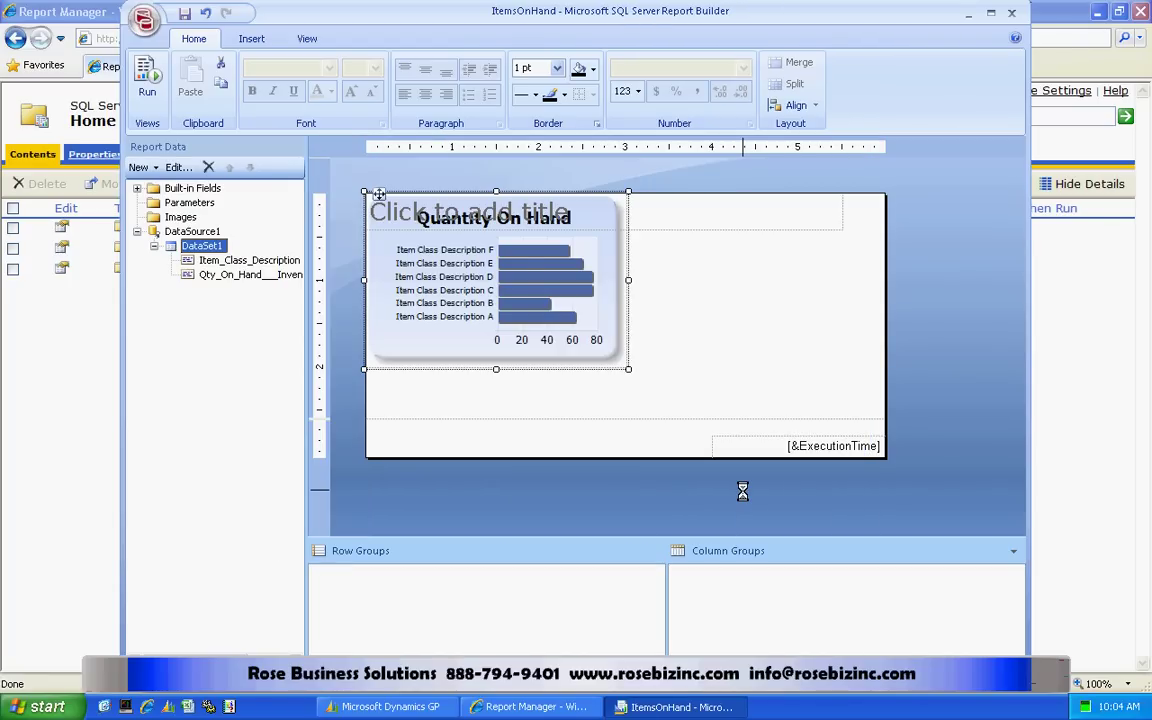
Switch to Report Manager and view the ItemsOnHand report from TWO > Inventory > Charts And KPIs.
{"action": "left_click", "coordinate": [85, 188]}
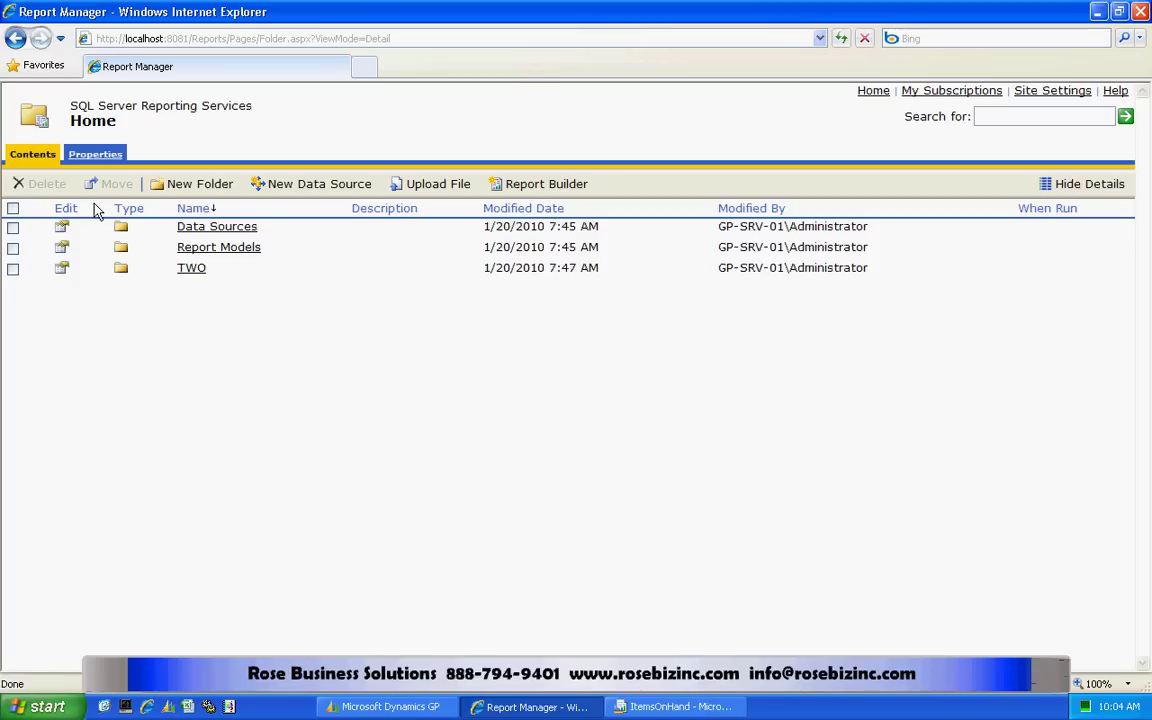
{"action": "left_click", "coordinate": [196, 269]}
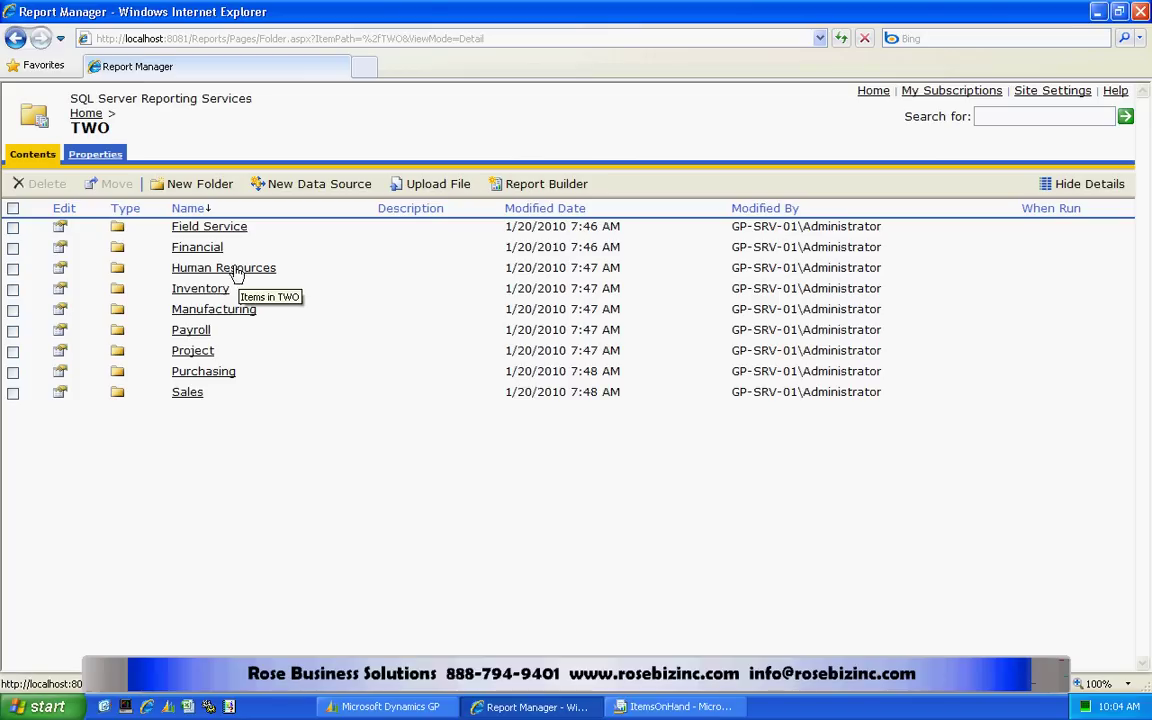
{"action": "left_click", "coordinate": [205, 288]}
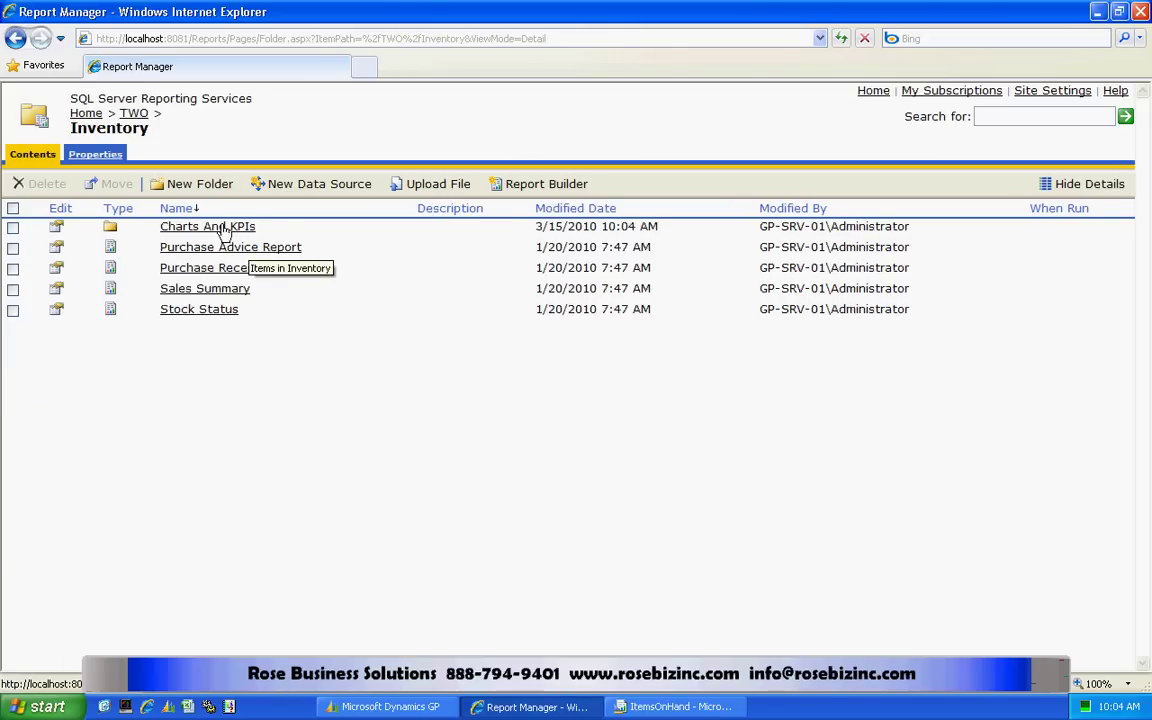
{"action": "left_click", "coordinate": [224, 228]}
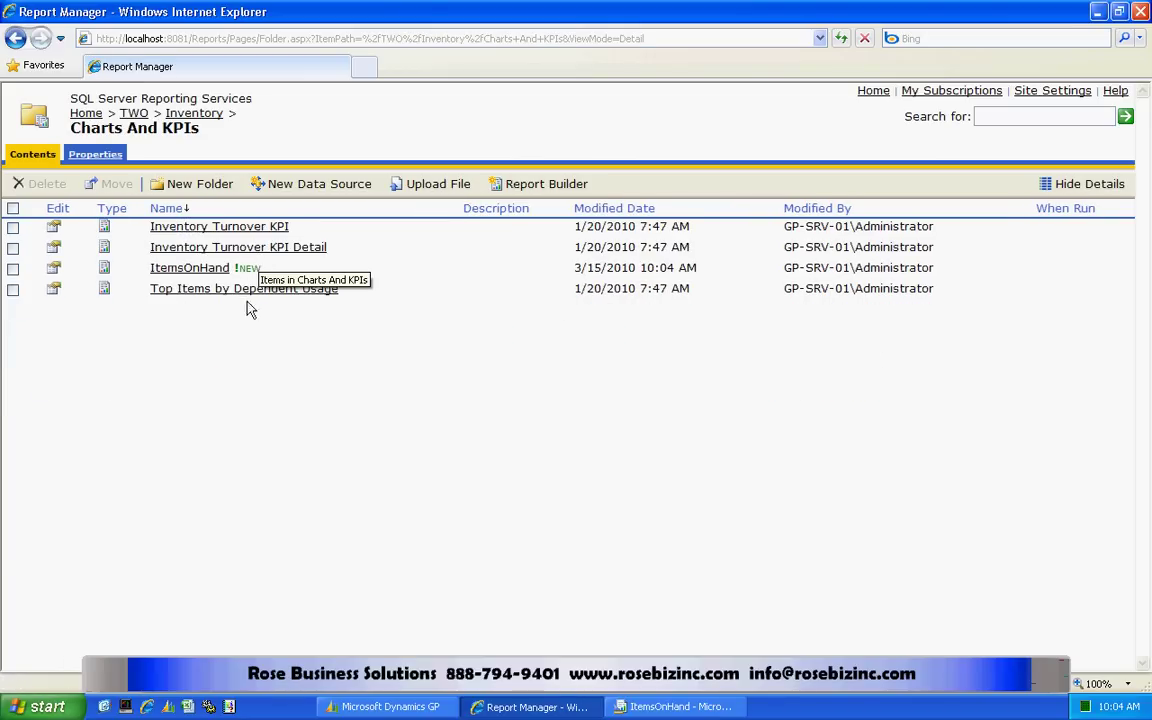
{"action": "left_click", "coordinate": [195, 268]}
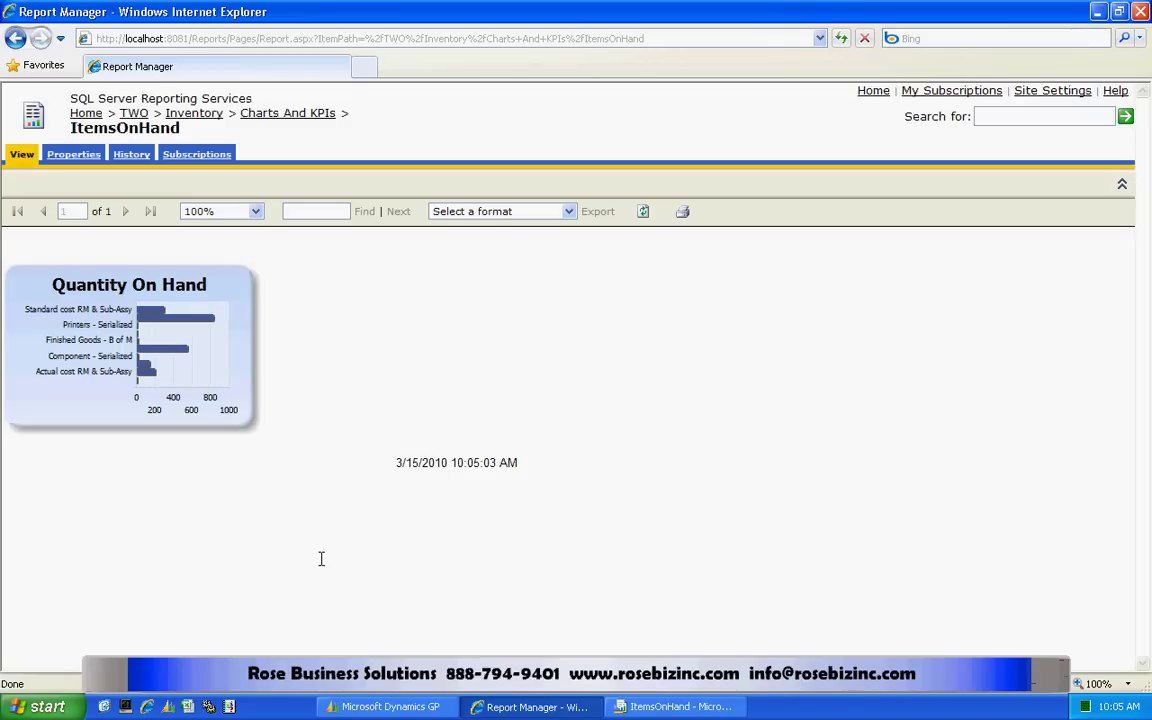
Switch to Microsoft Dynamics GP and add ItemsOnHand to the home page's displayed metrics, placing it first in the list.
{"action": "left_click", "coordinate": [385, 706]}
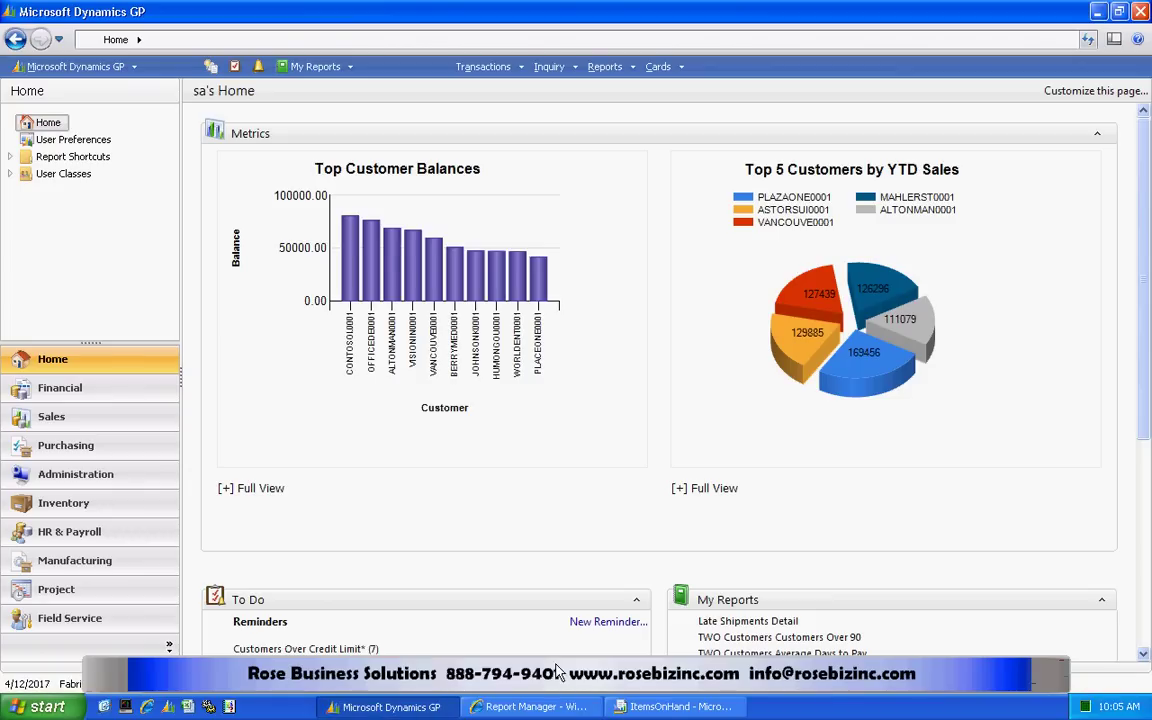
{"action": "left_click", "coordinate": [1082, 92]}
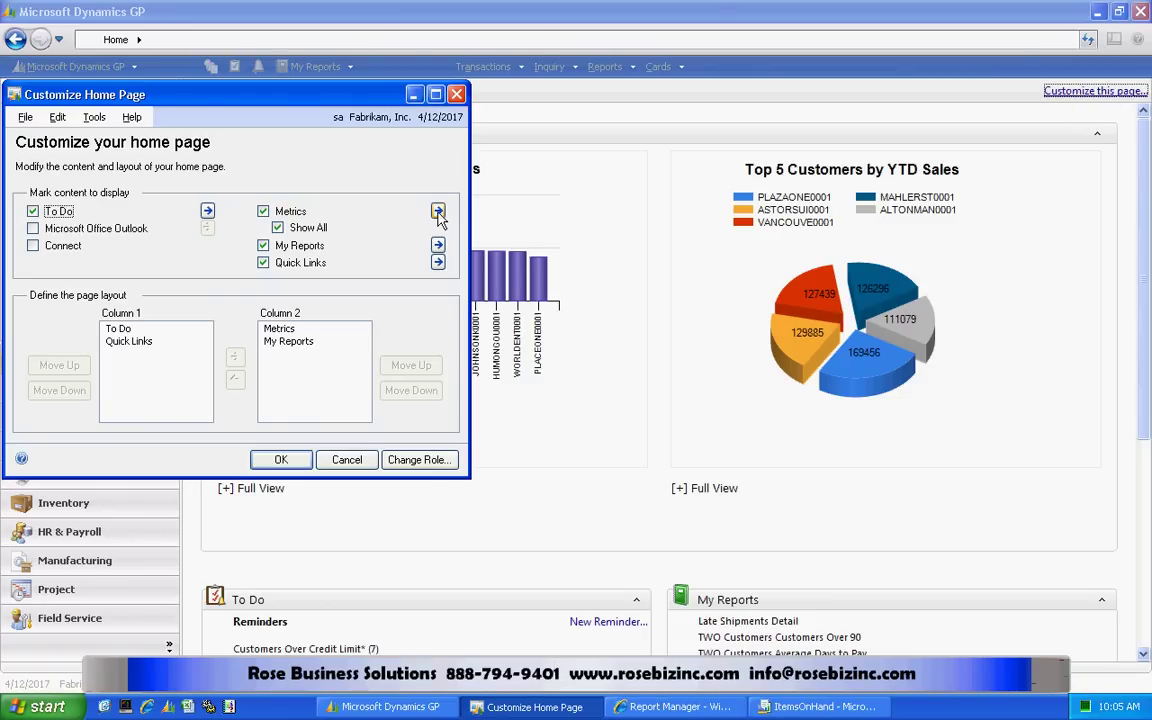
{"action": "left_click", "coordinate": [438, 212]}
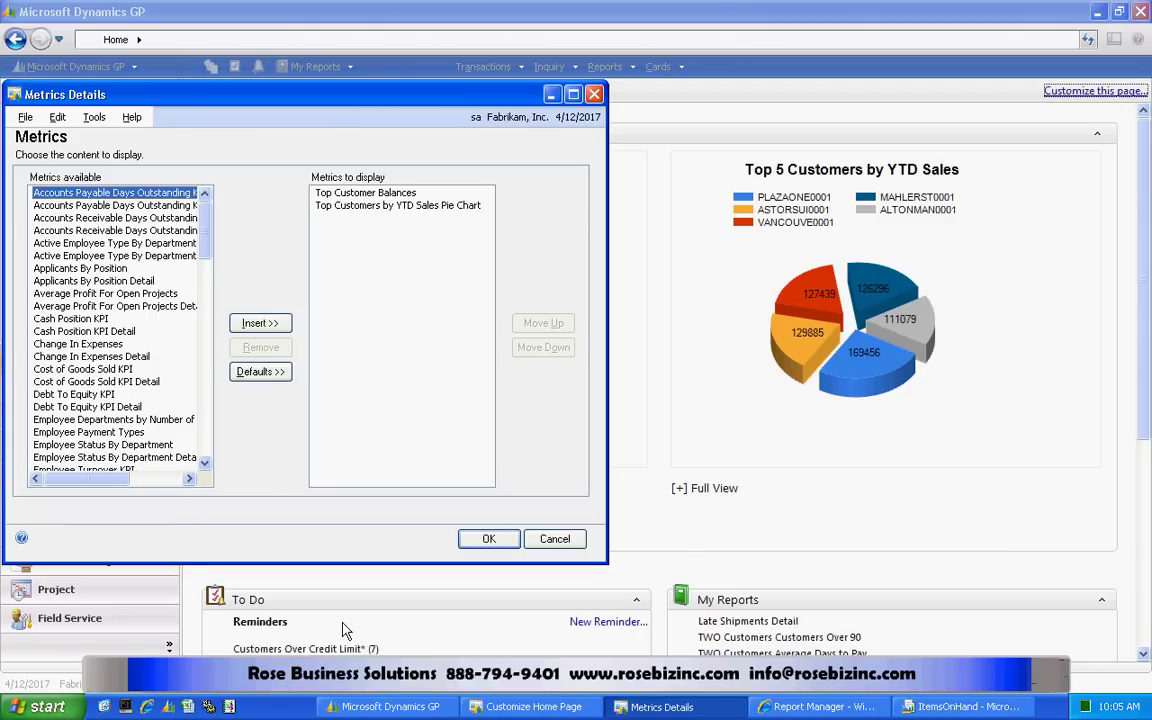
{"action": "left_click", "coordinate": [209, 440]}
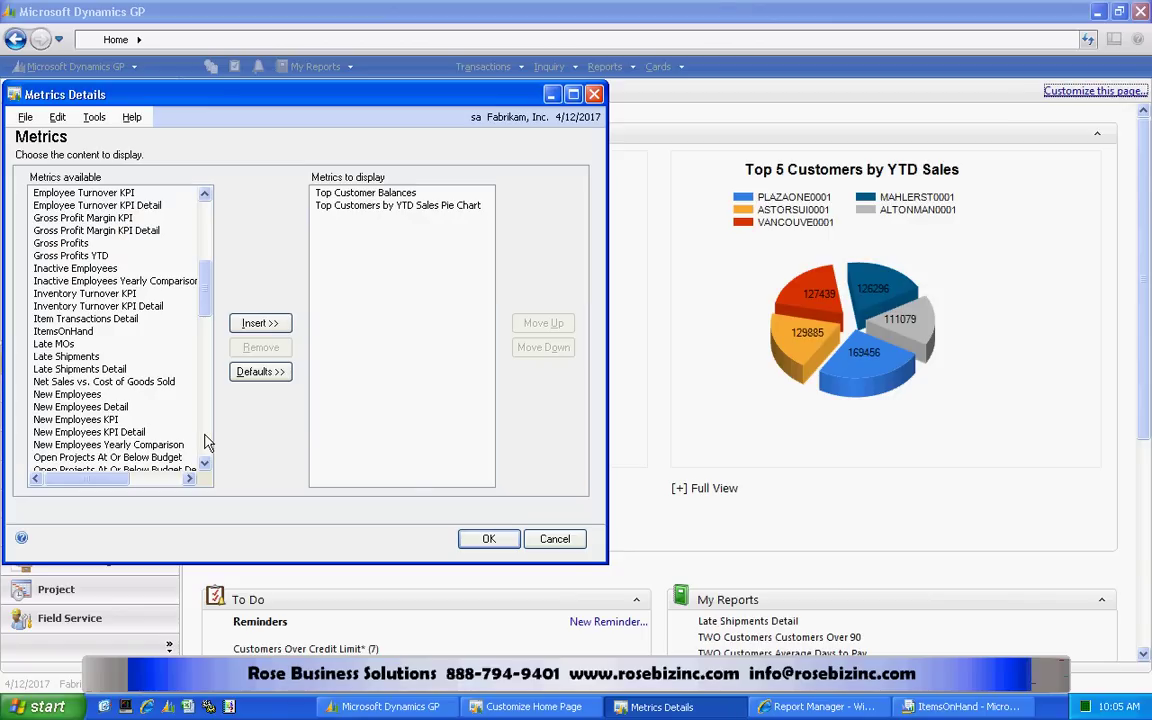
{"action": "left_click", "coordinate": [78, 332]}
{"action": "left_click", "coordinate": [259, 323]}
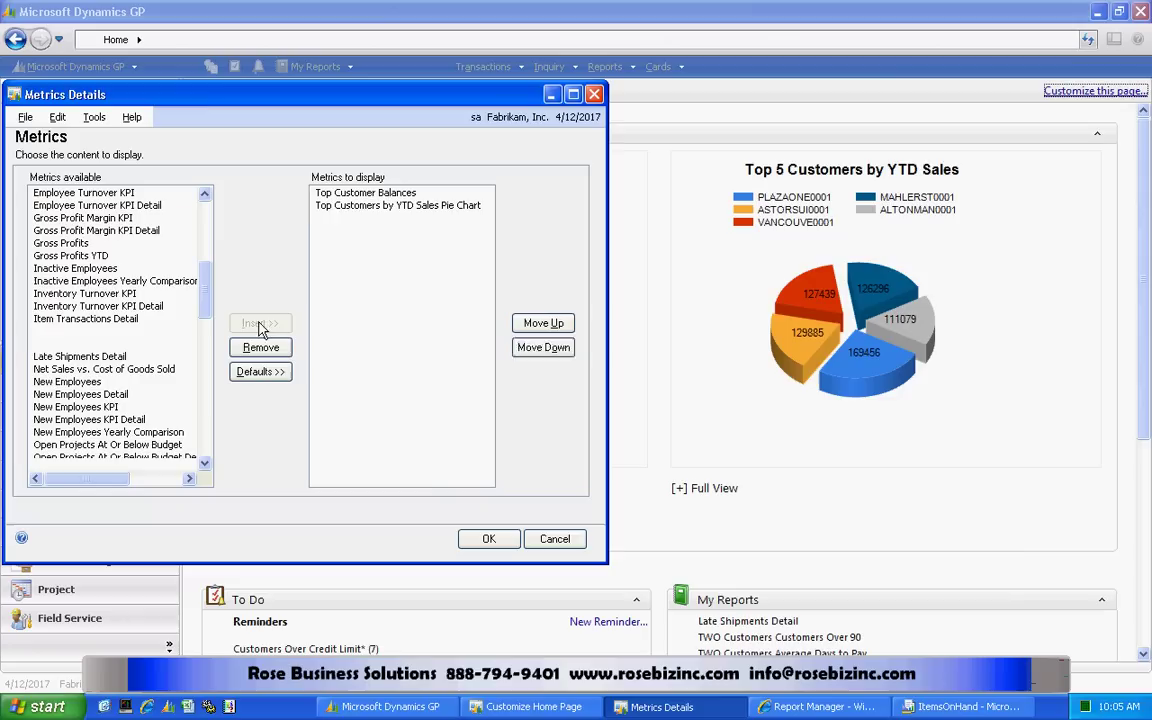
{"action": "left_click", "coordinate": [545, 324]}
{"action": "left_click", "coordinate": [541, 325]}
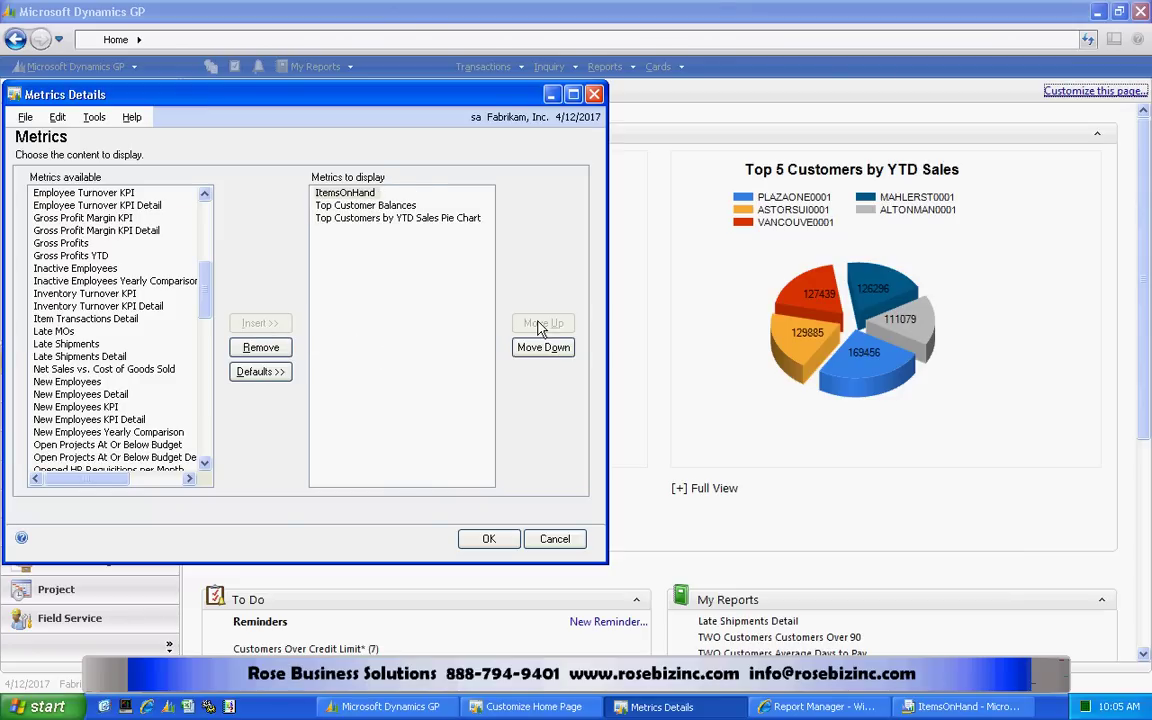
Remove Top Customer Balances from the displayed metrics and apply the home page customization.
{"action": "left_click", "coordinate": [372, 206]}
{"action": "left_click", "coordinate": [260, 347]}
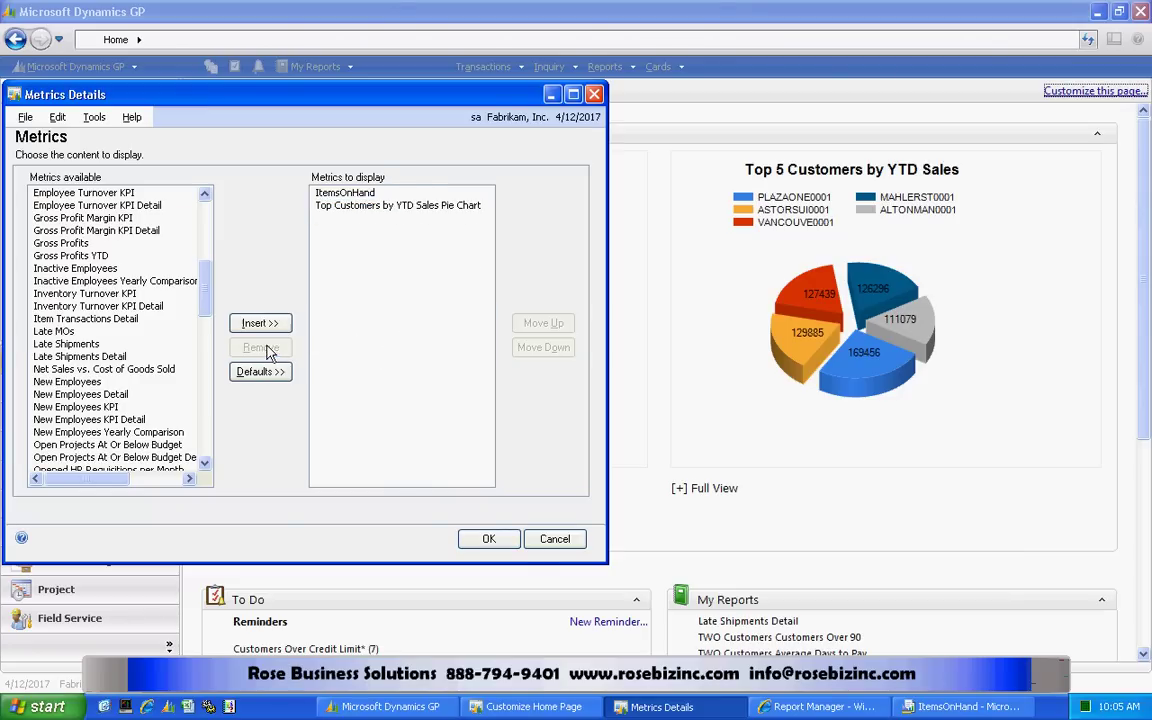
{"action": "left_click", "coordinate": [488, 540]}
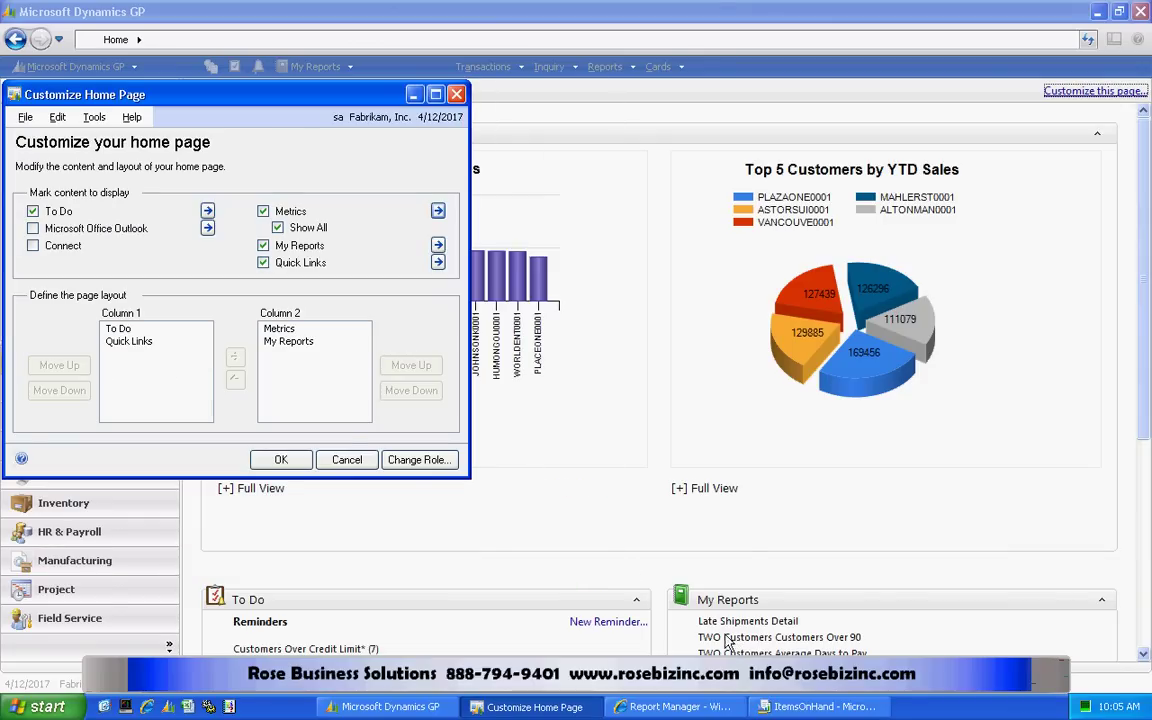
{"action": "left_click", "coordinate": [281, 460]}
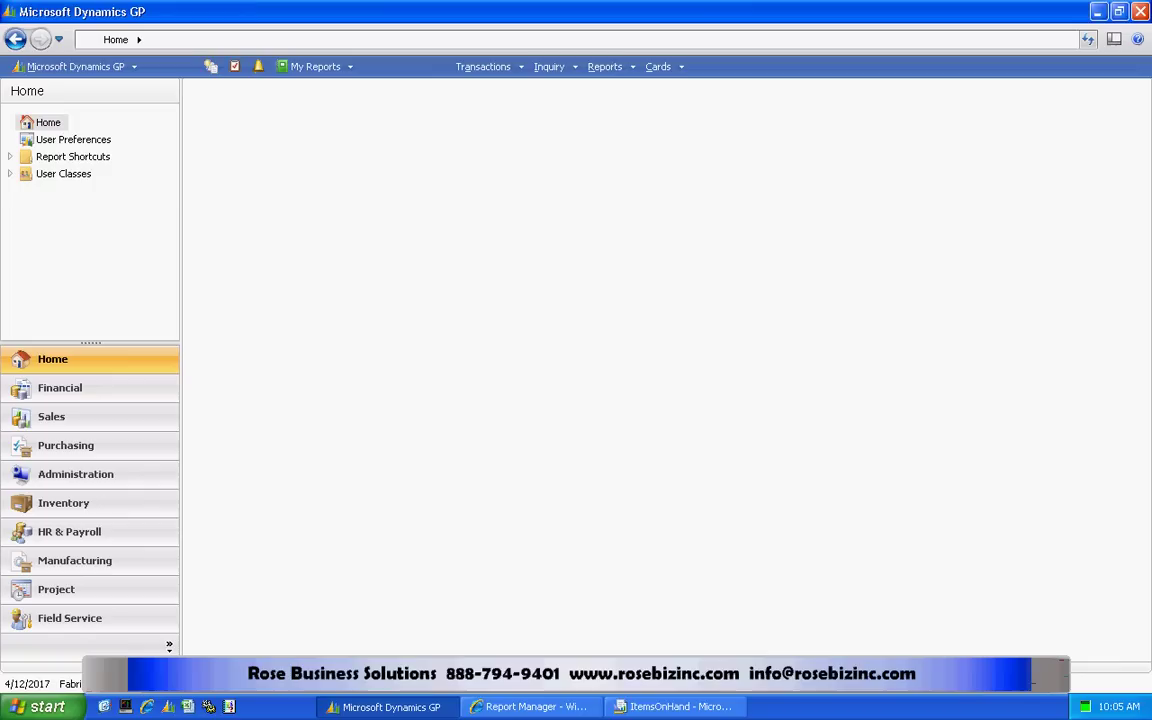